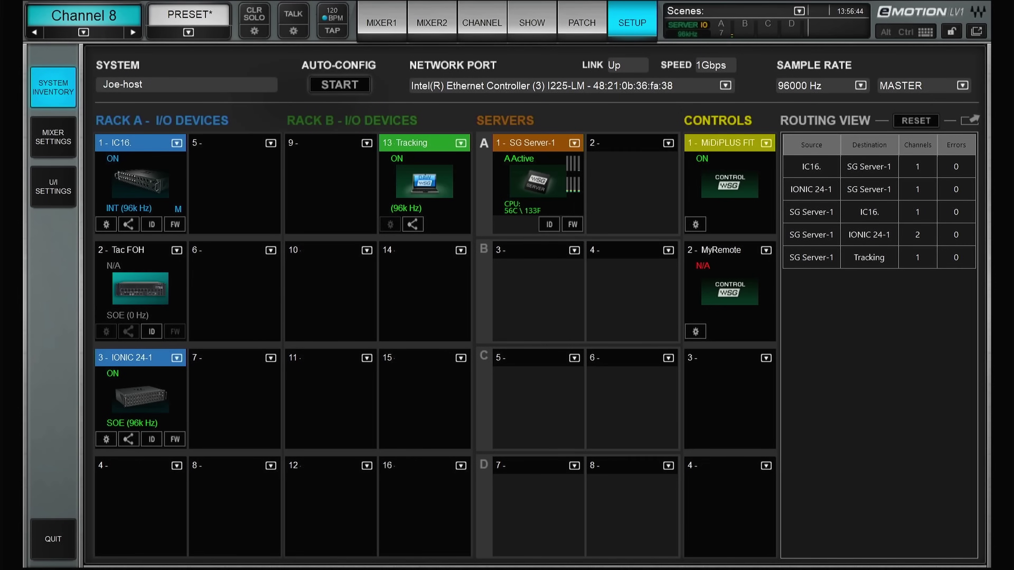
Examine the Server Network Buffer options for SG Server-1 at the 96000 Hz sample rate.
left_click(574, 143)
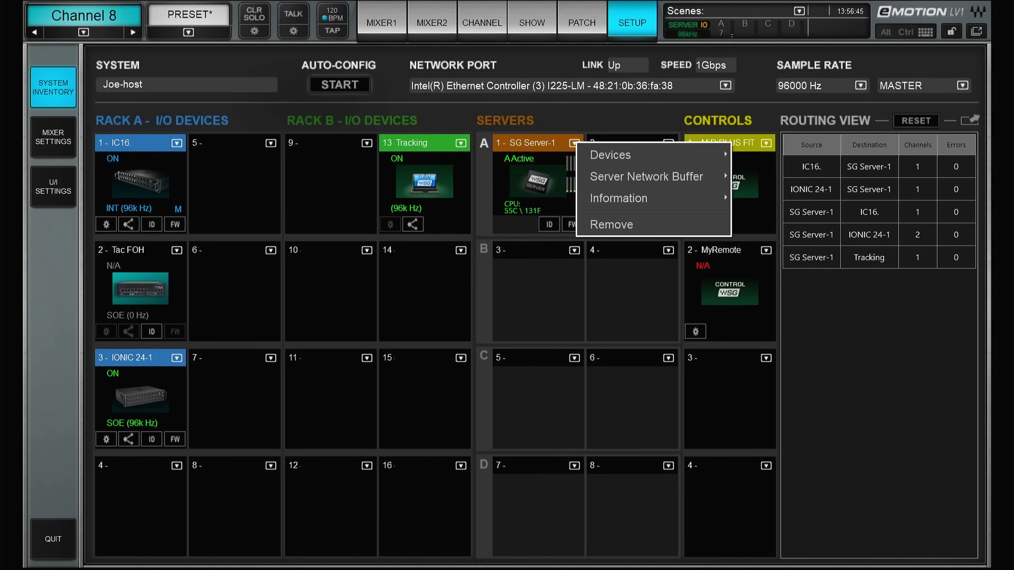
left_click(622, 178)
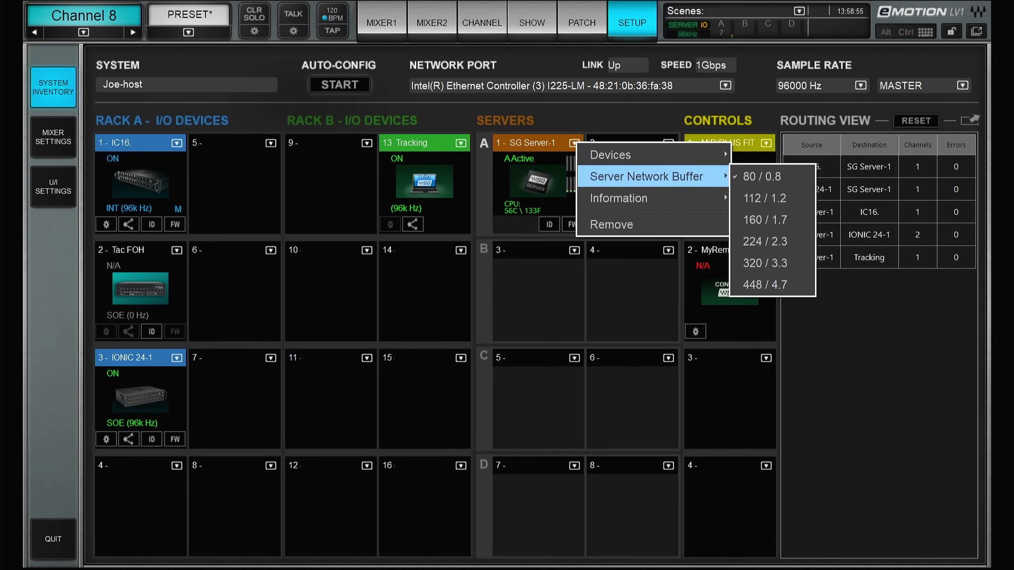
left_click(772, 96)
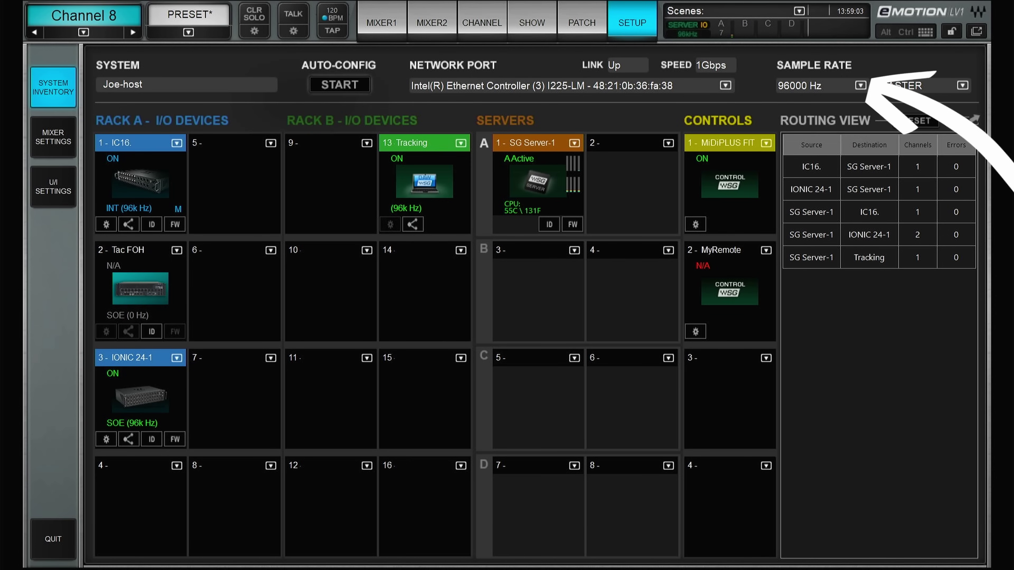
Switch to Smaart LE and find the delay of the GIGG transfer function measurement.
left_click(53, 136)
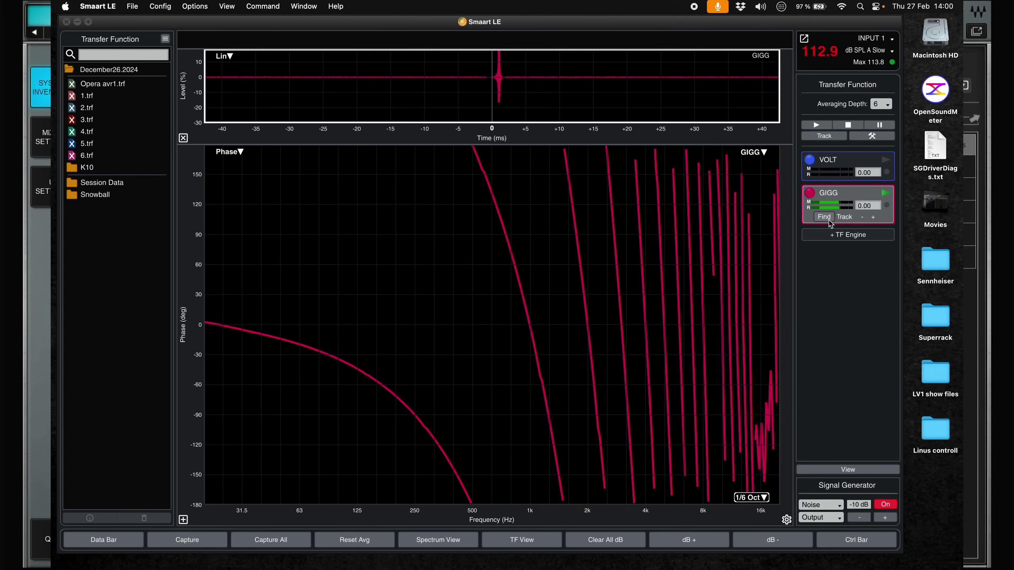
left_click(824, 217)
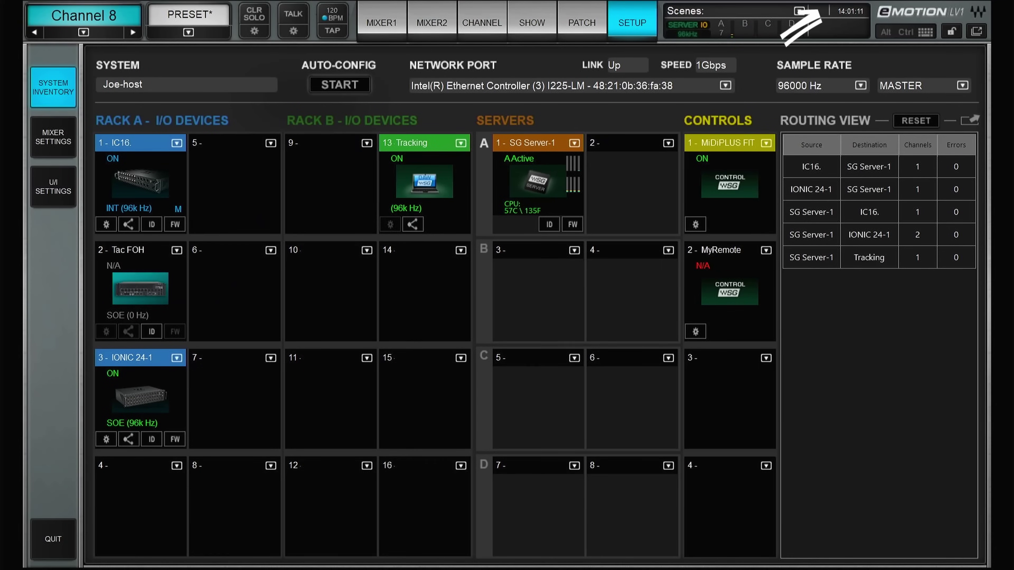
Set the system sample rate to 48000 Hz and run the Delay Finder on the GIGG measurement in Smaart LE.
left_click(859, 84)
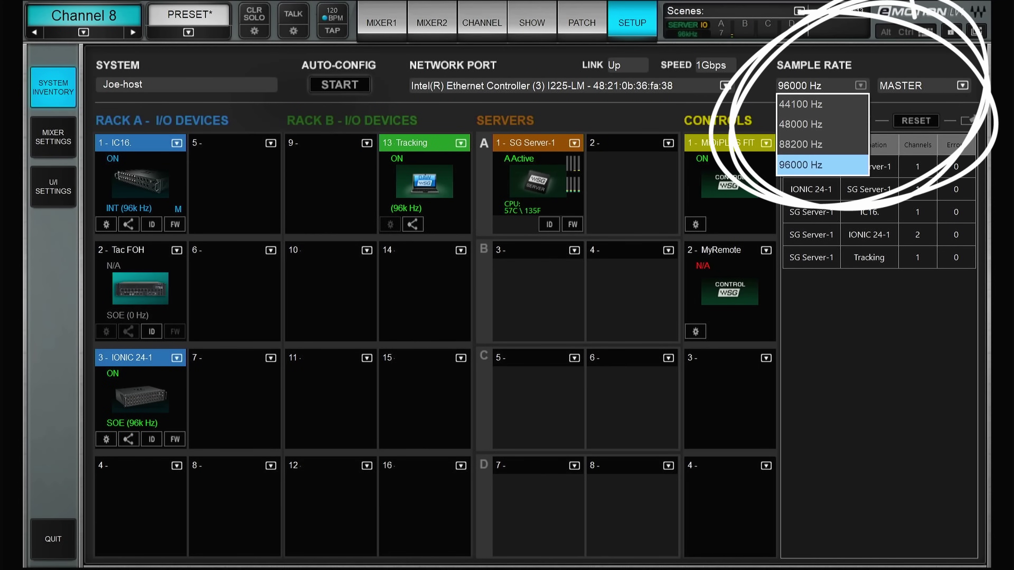
left_click(801, 124)
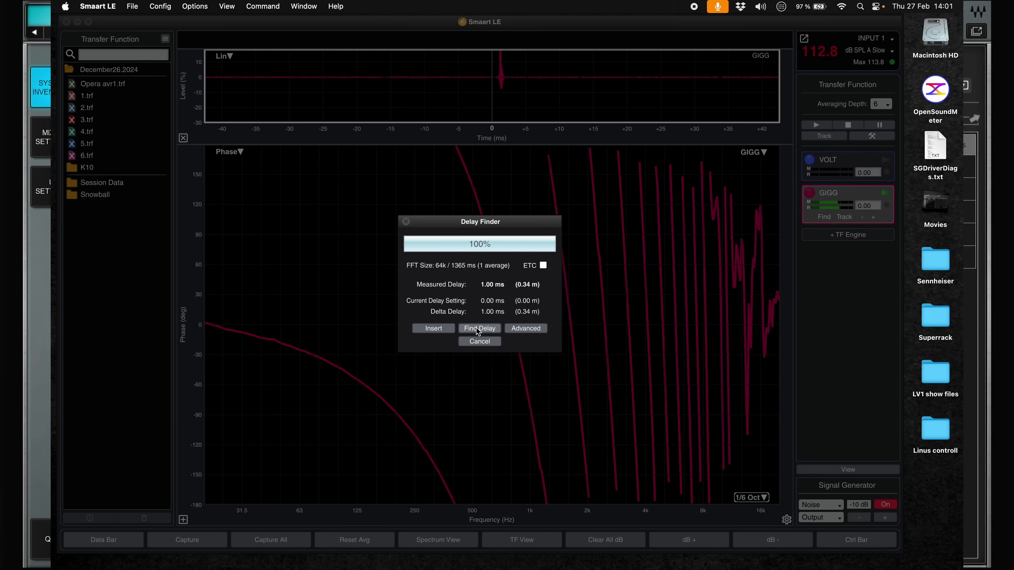
left_click(478, 332)
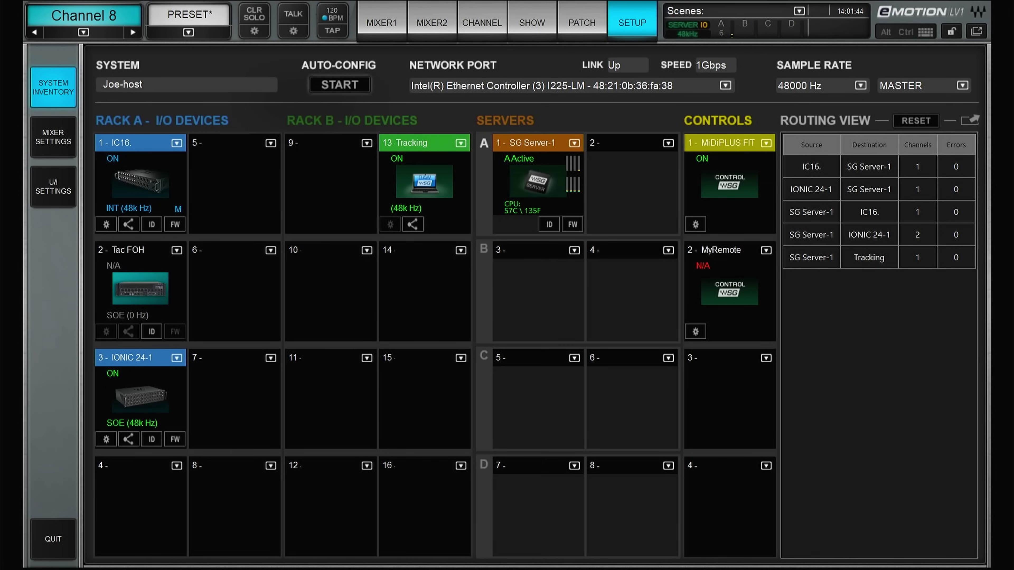
Set SG Server-1's Server Network Buffer to 56 / 1.2 and check the selected option.
left_click(574, 143)
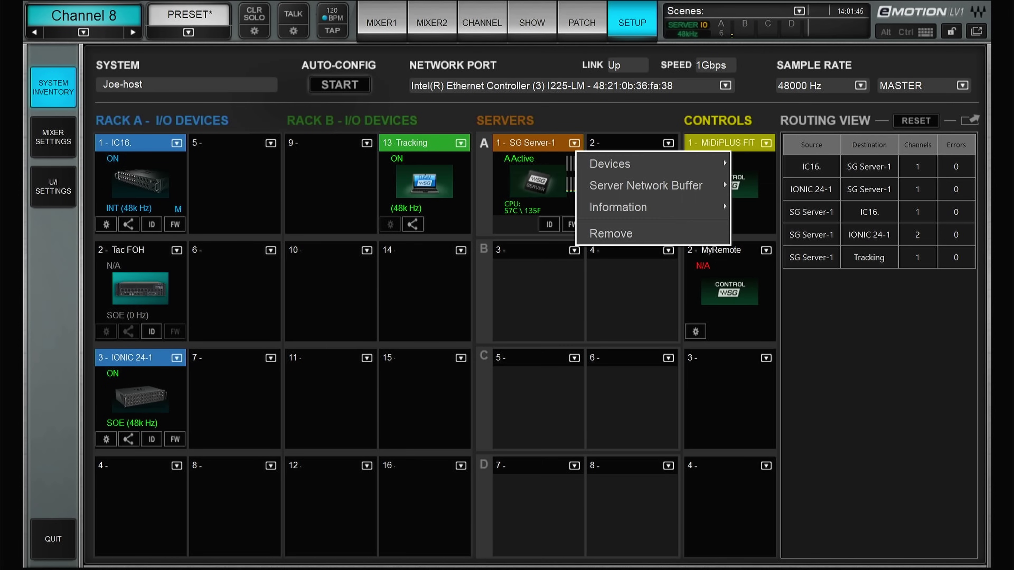
left_click(646, 185)
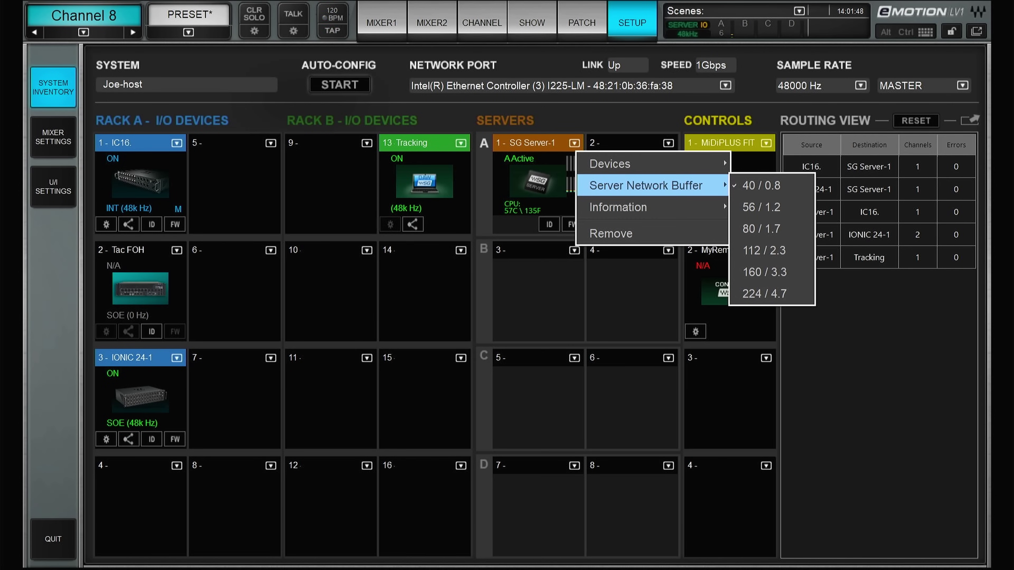
left_click(759, 211)
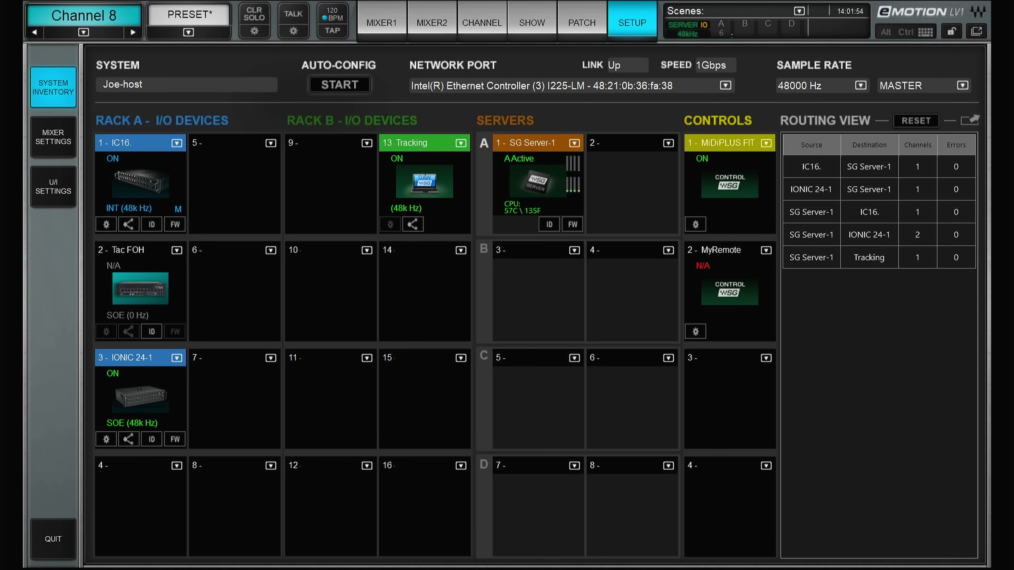
left_click(574, 142)
left_click(597, 188)
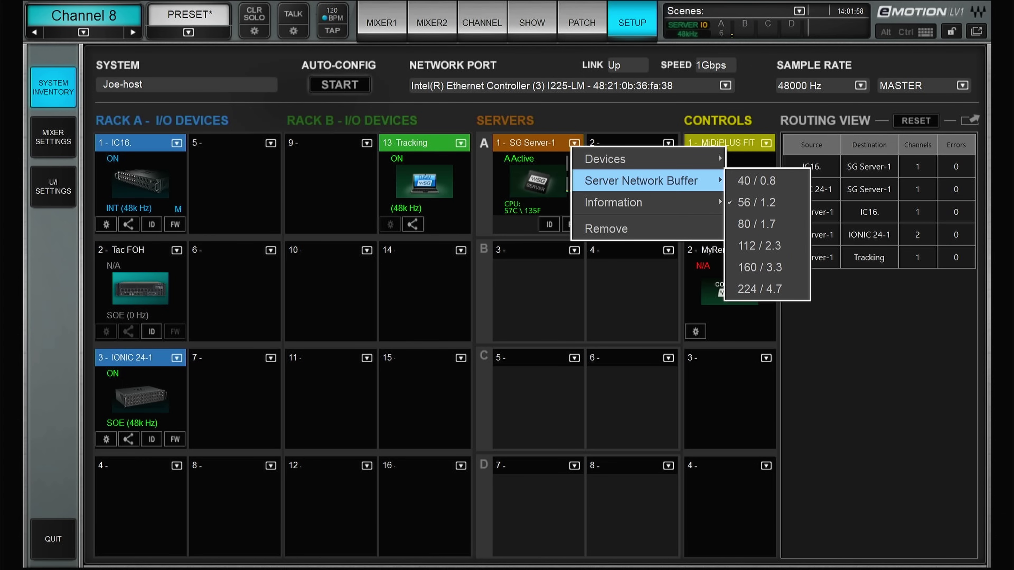
key("Escape")
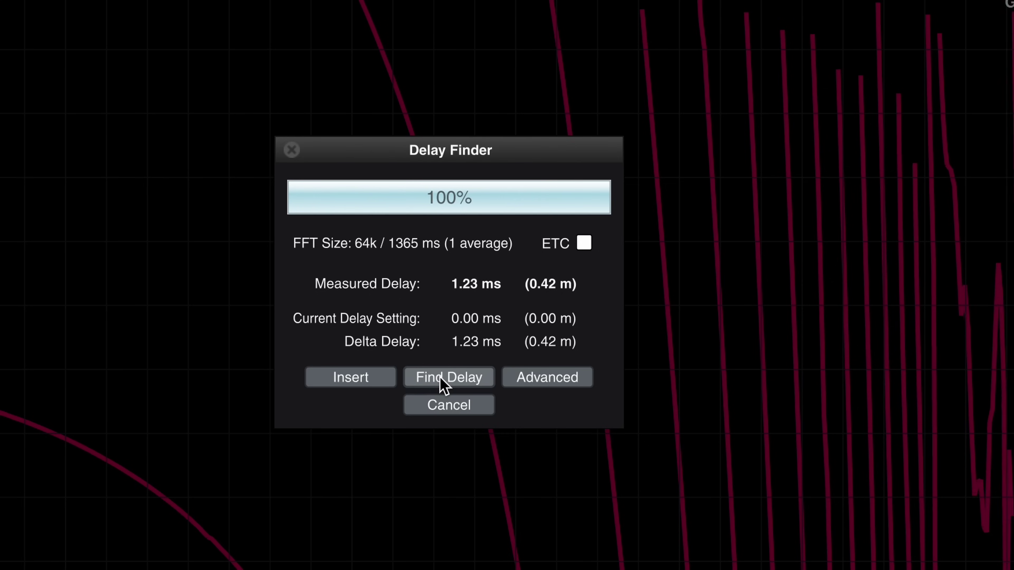
Measure the signal path's delay again with the Delay Finder in Smaart LE.
left_click(442, 380)
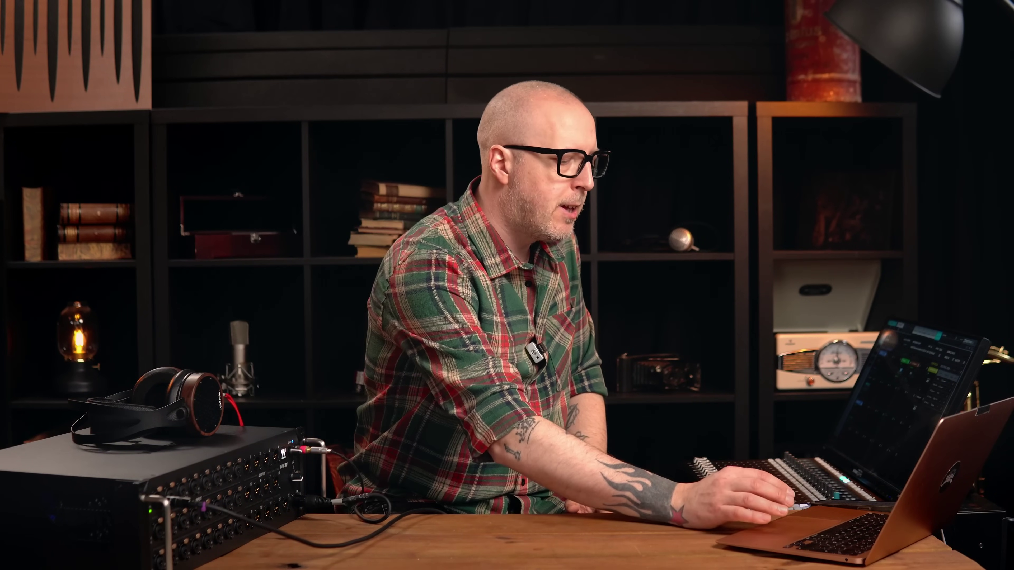
left_click(444, 384)
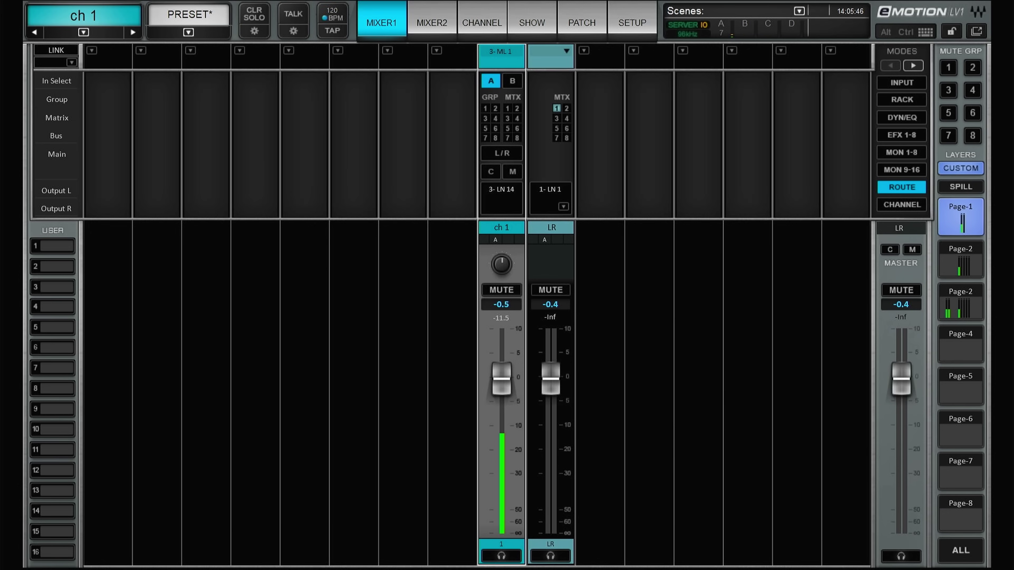
Show the Page-2 layer, assign ch 1 to Group 1, and raise the Group 1 fader to -1.1.
left_click(481, 23)
left_click(960, 259)
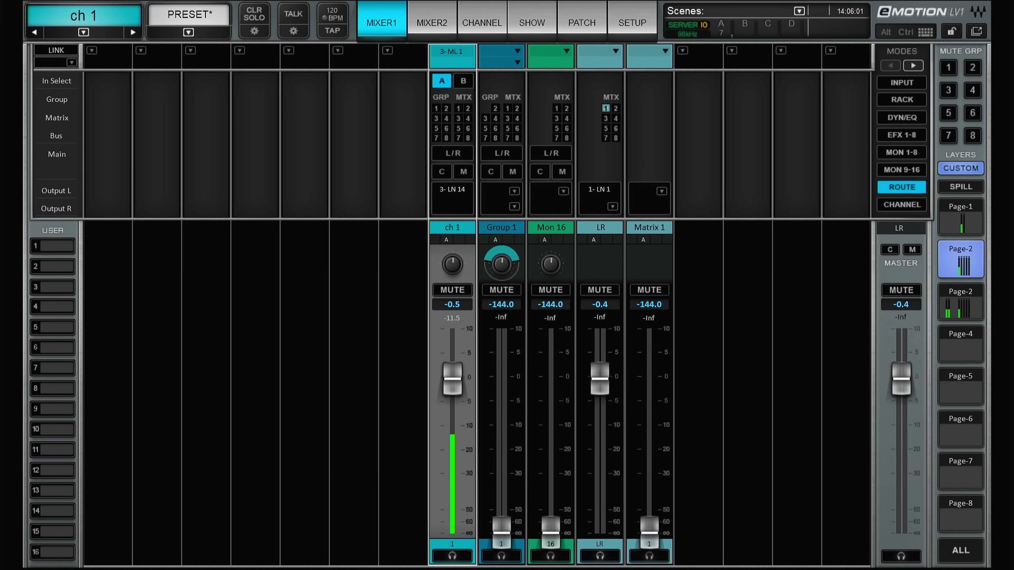
left_click(436, 108)
left_click_drag(501, 527, 501, 443)
left_click(501, 227)
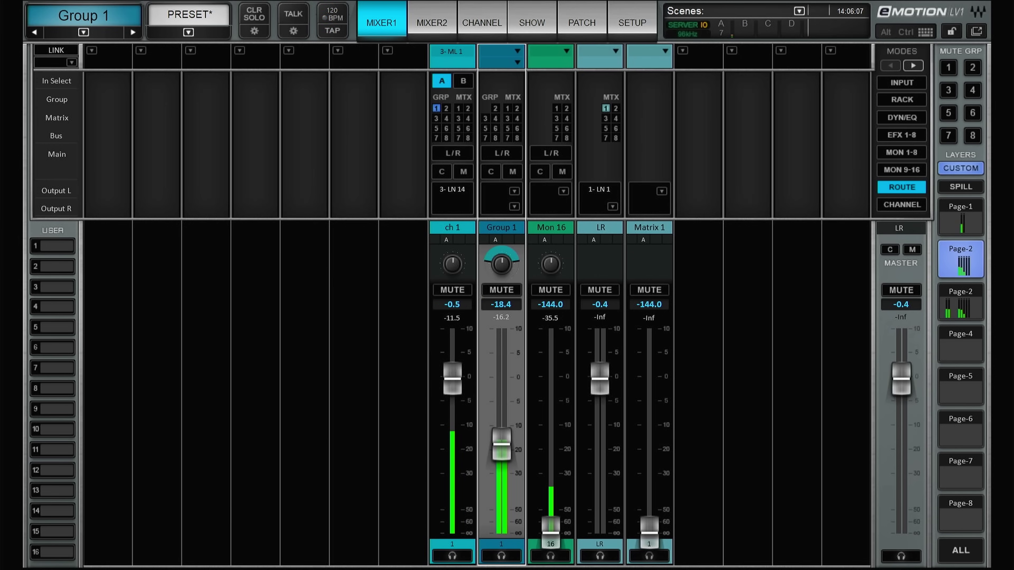
left_click(901, 170)
left_click_drag(501, 444, 501, 382)
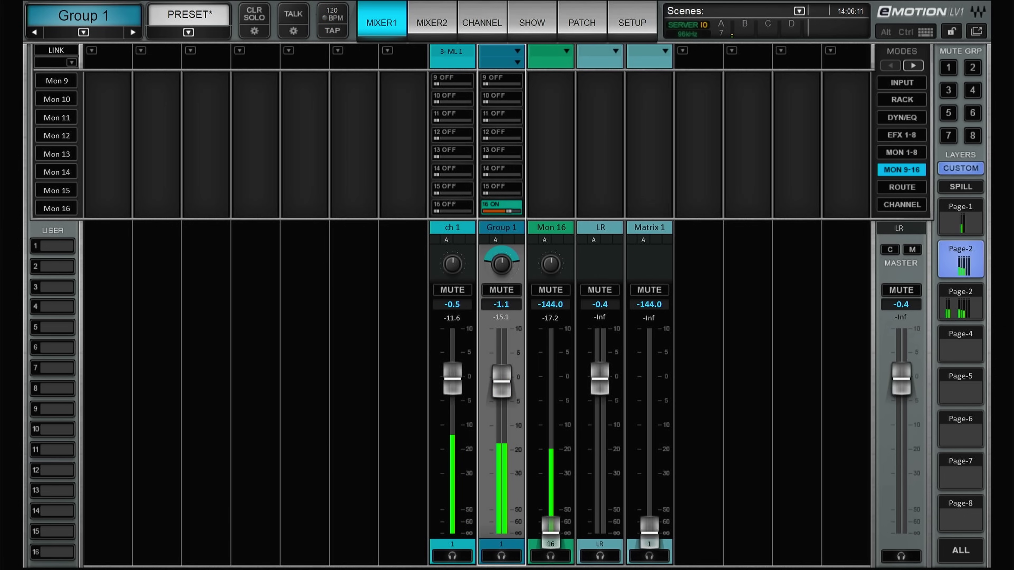
Route Mon 16 to the L/R bus and raise its fader to 0.3.
left_click(551, 228)
left_click(902, 188)
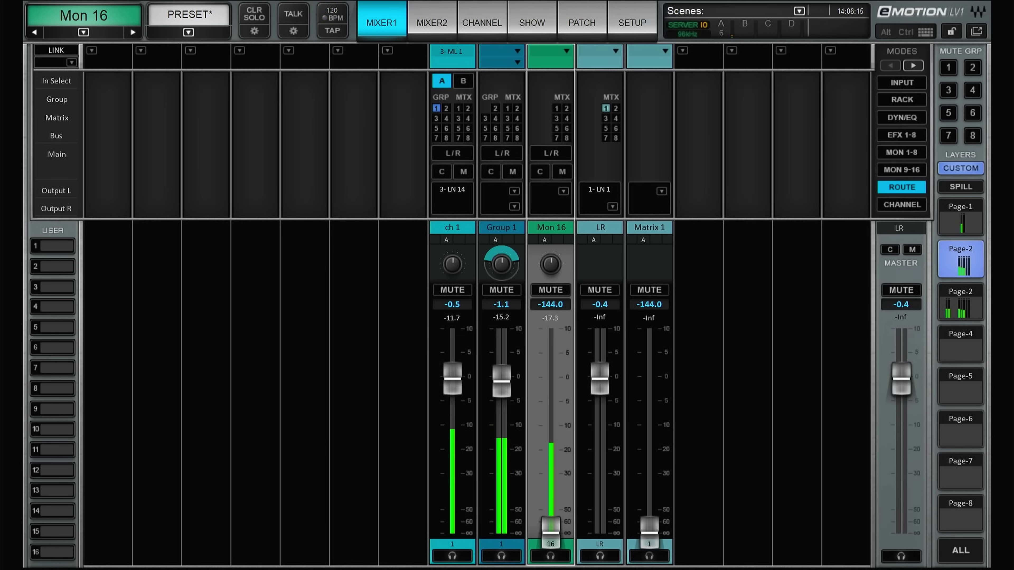
left_click(551, 153)
left_click_drag(551, 527, 551, 374)
Raise the Matrix 1 fader to -0.9.
left_click(601, 227)
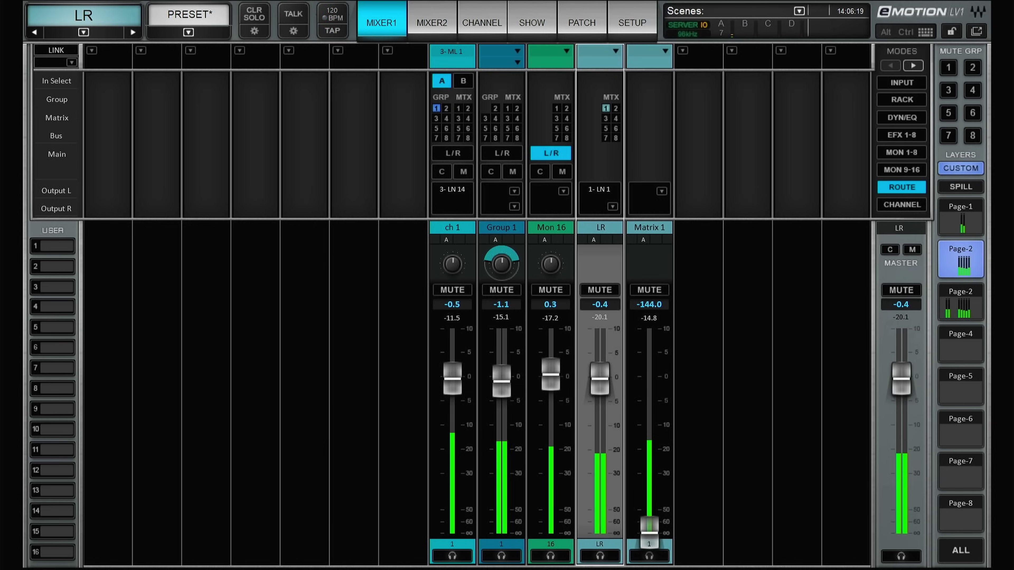
left_click(649, 228)
left_click_drag(649, 532, 649, 381)
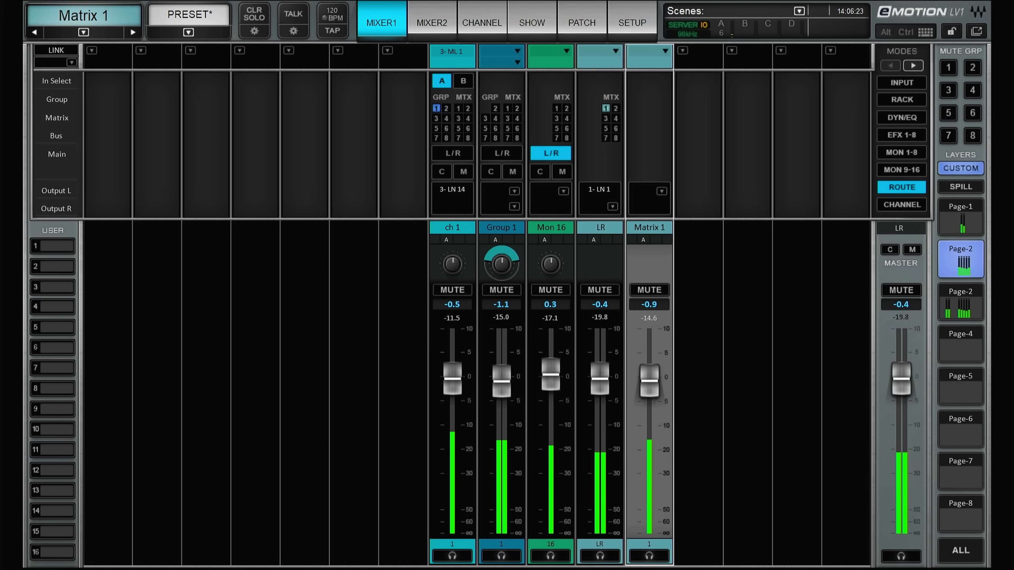
Patch the Matrix 1 bus to line output 14 of the IONIC 24-1 and measure the path's delay in Smaart LE.
left_click(582, 22)
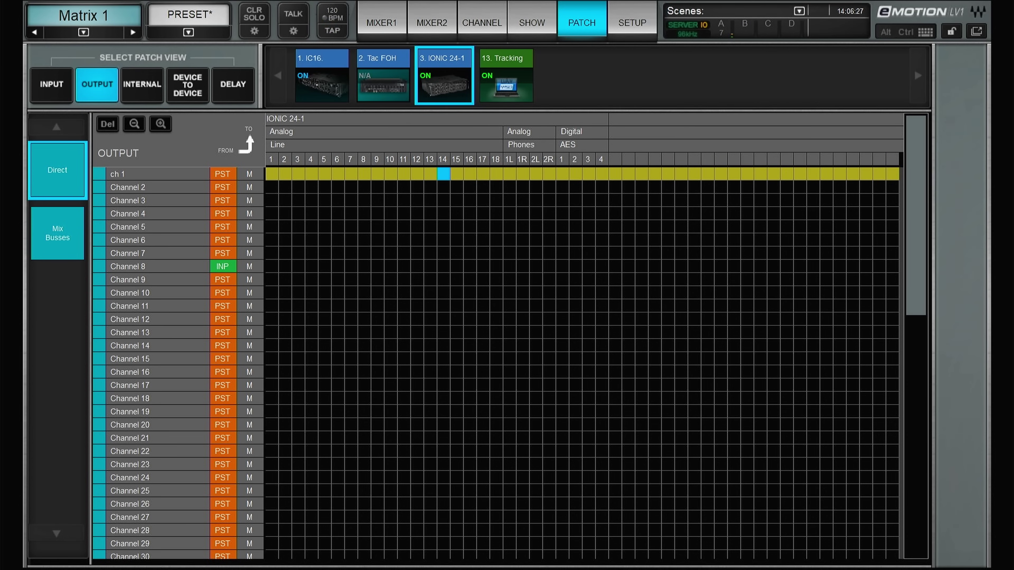
left_click(58, 233)
left_click_drag(915, 234, 915, 406)
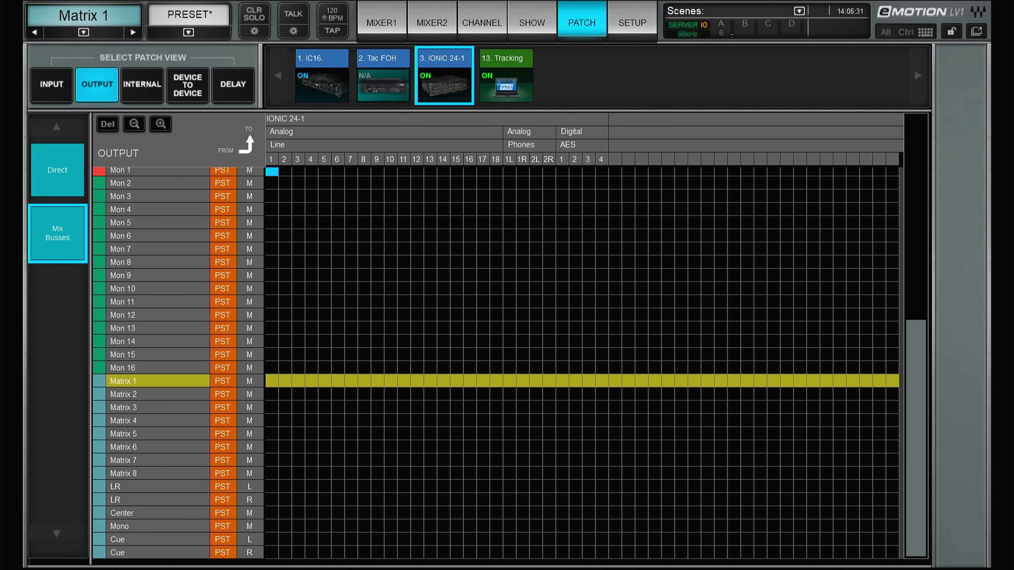
left_click(444, 381)
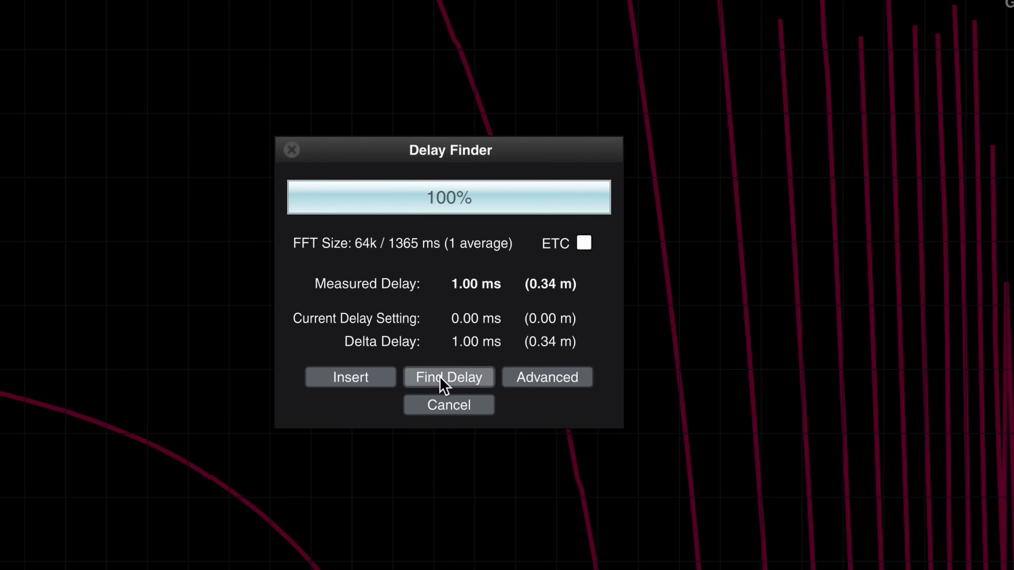
left_click(441, 379)
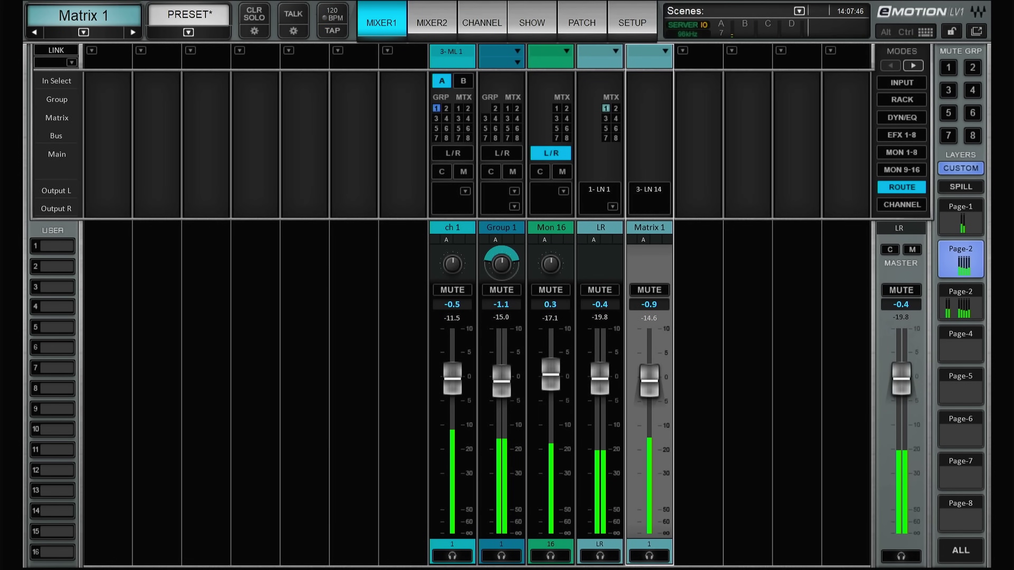
View the insert racks of the Page-2 channels and display the Delay patch view.
left_click(909, 100)
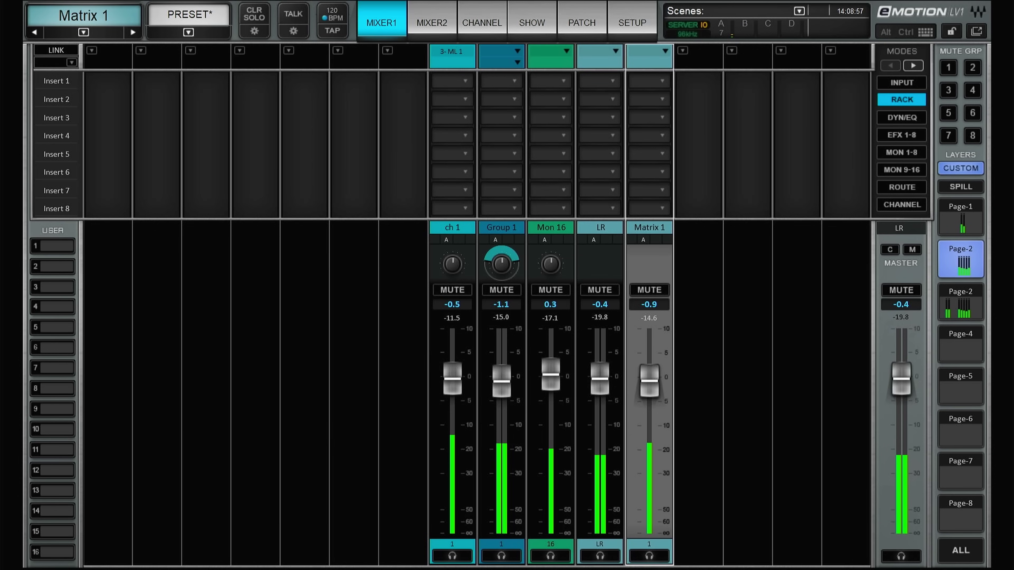
left_click(582, 22)
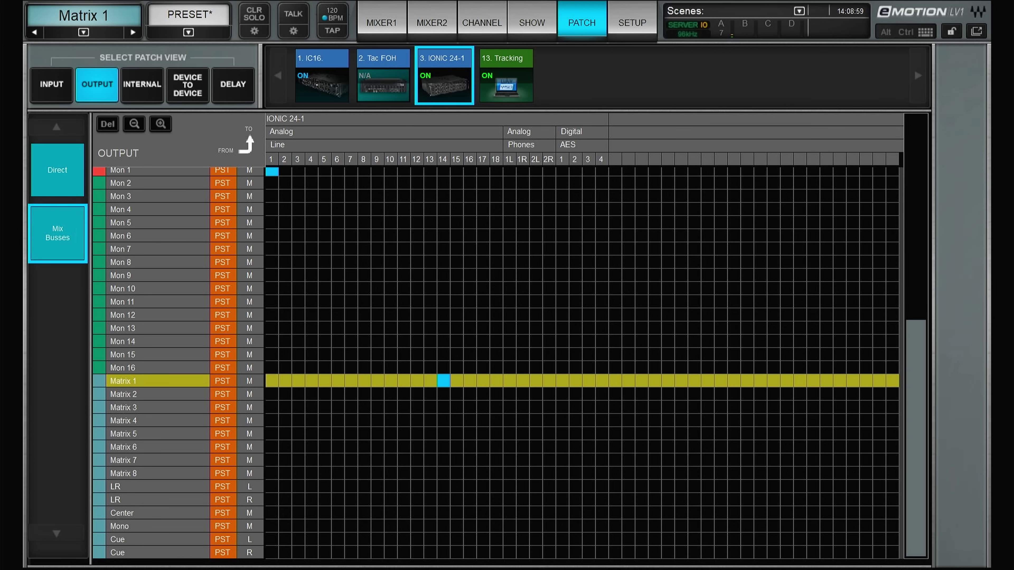
left_click(233, 84)
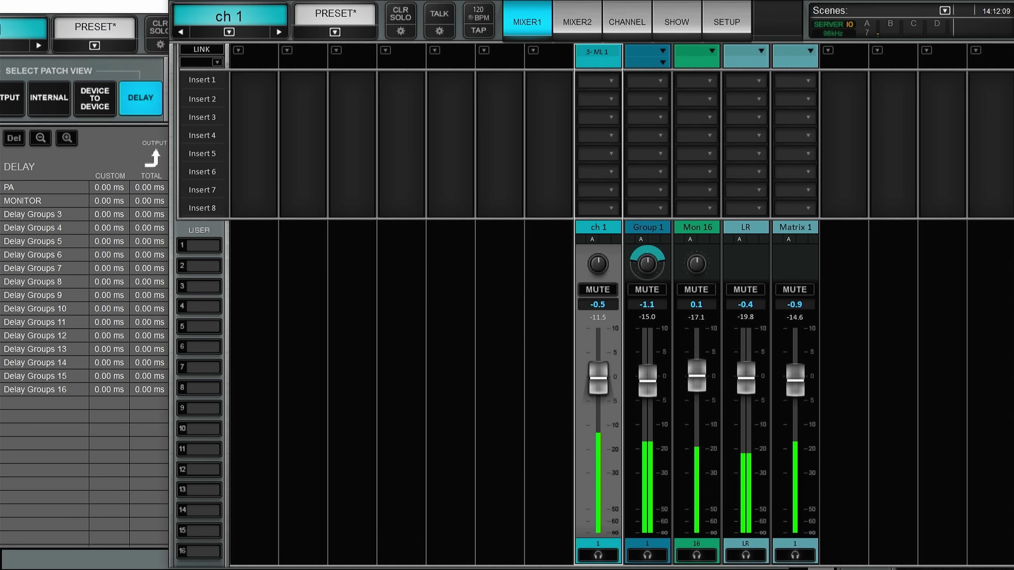
Load the TRACT LinPhase(mono) EQ plug-in into Insert 3 of ch 1.
left_click(606, 119)
left_click(634, 137)
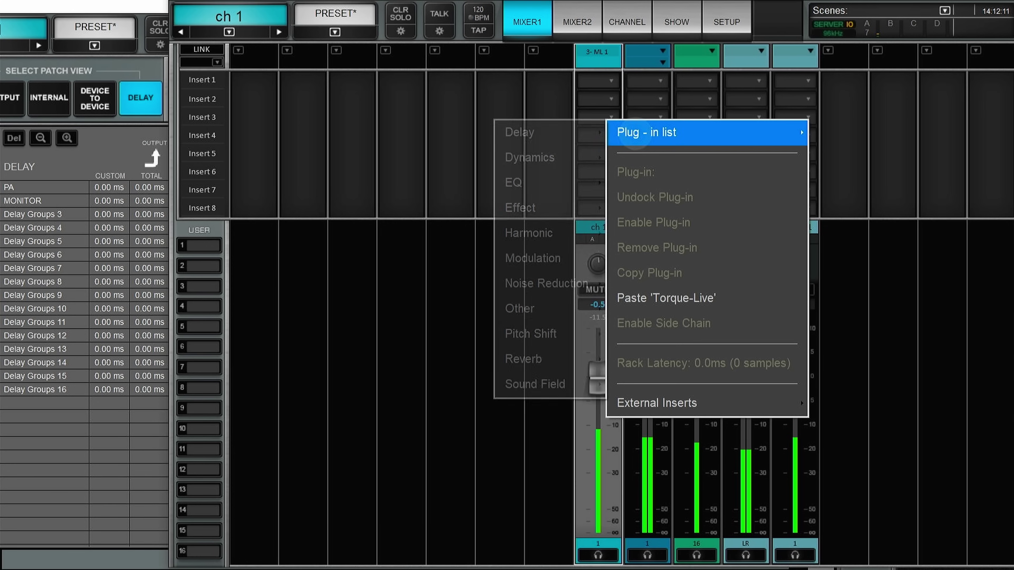
mouse_move(519, 183)
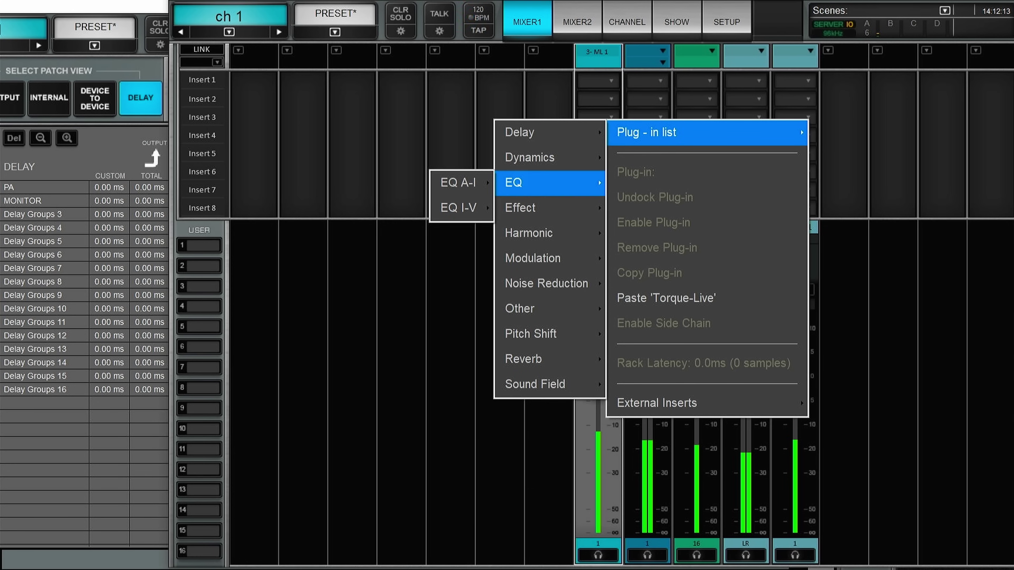
mouse_move(459, 208)
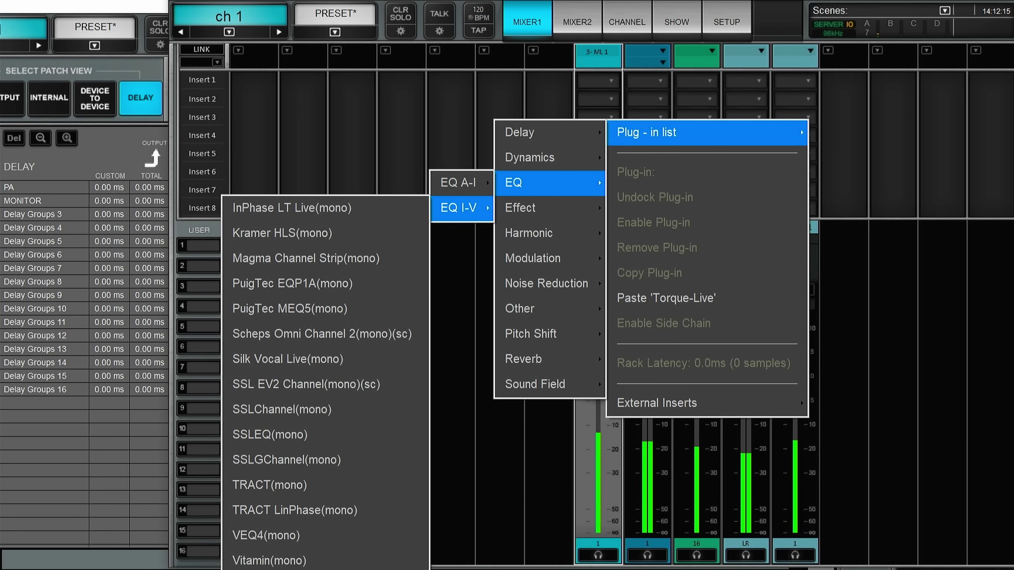
left_click(295, 510)
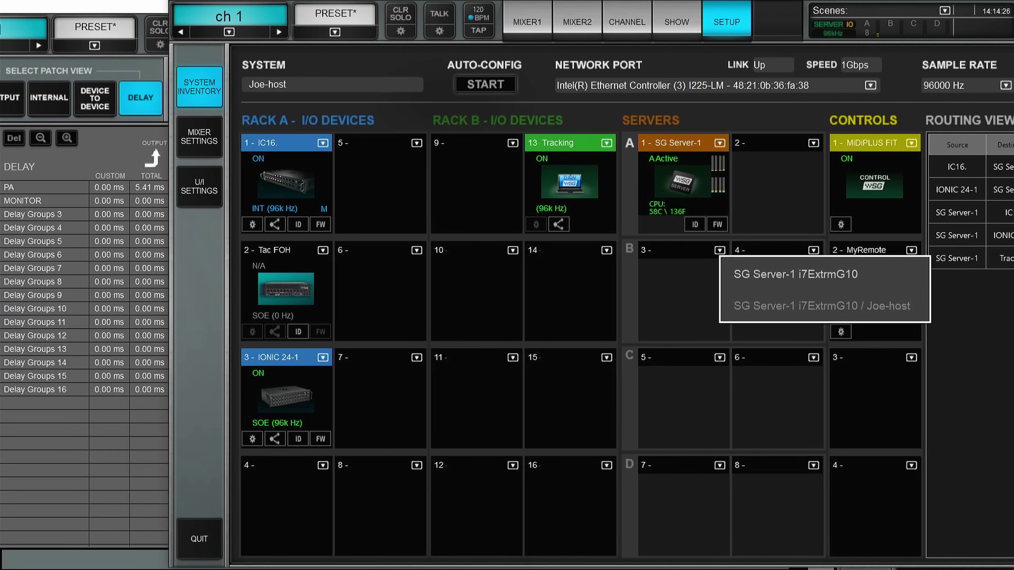
Assign SG Server-1 i7ExtrmG10 to server slot 3 in row B and move ch 1's plug-in rack to server B.
left_click(795, 274)
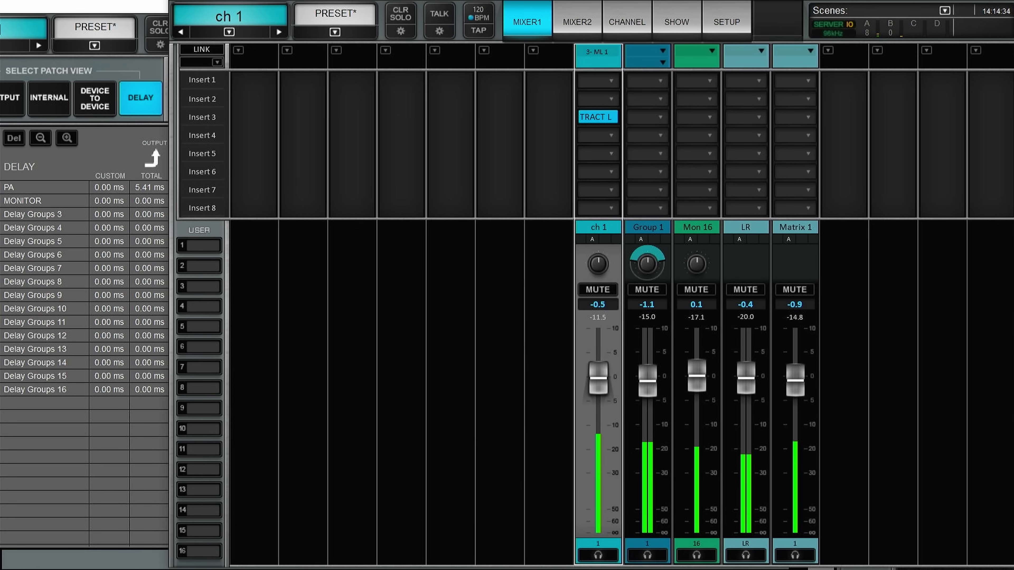
left_click(598, 117)
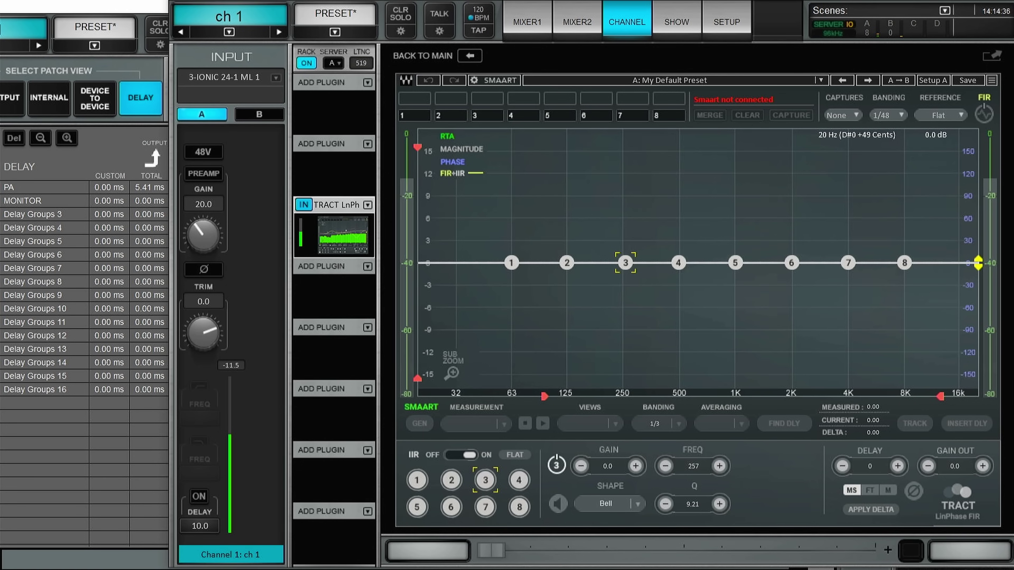
left_click(334, 63)
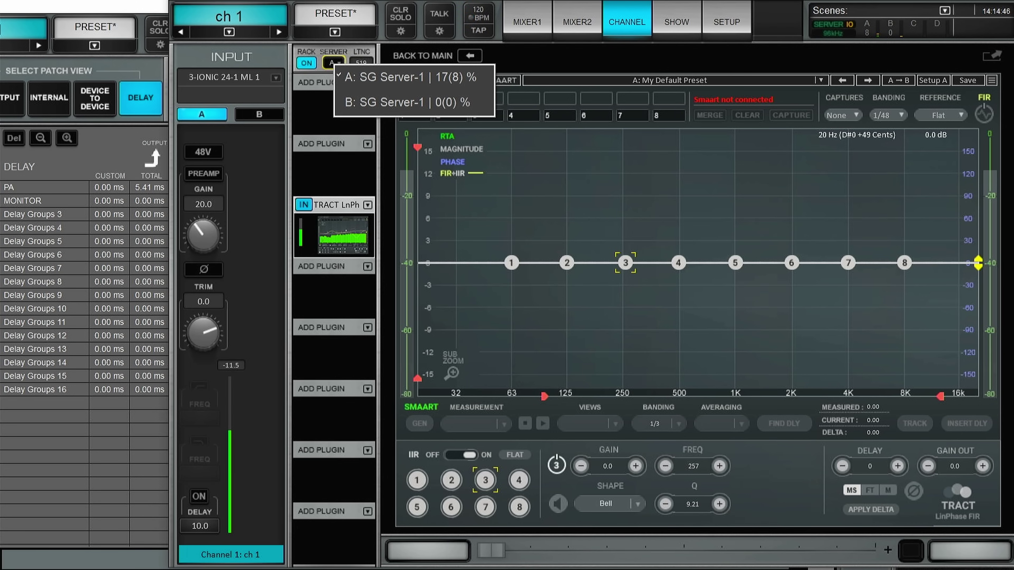
key("alt+Tab")
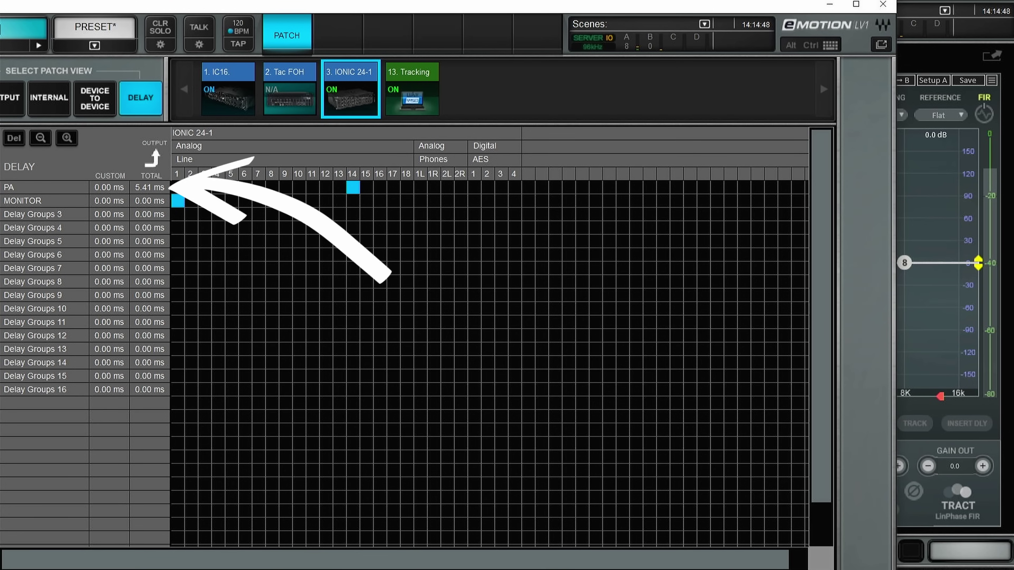
key("alt+Tab")
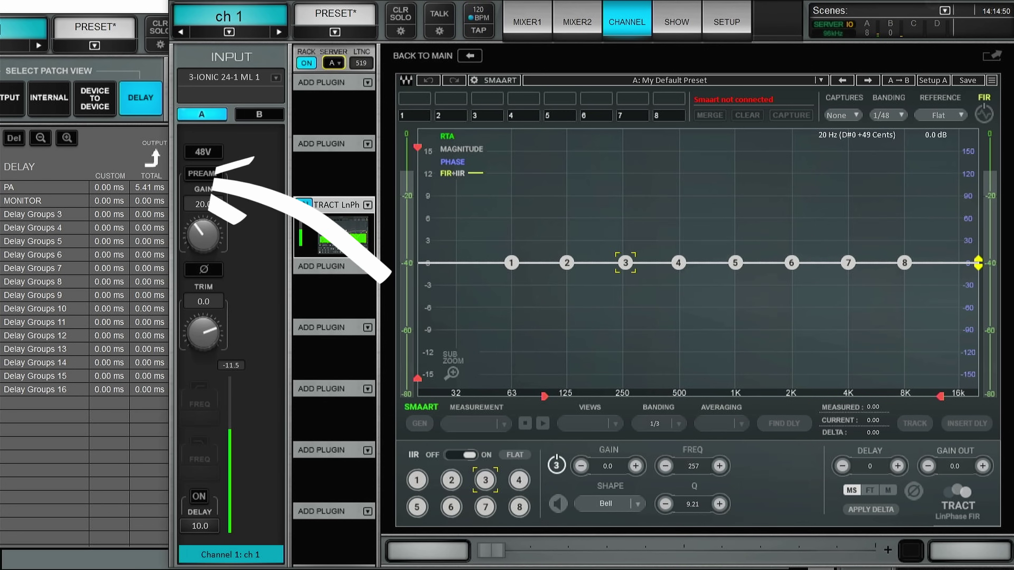
left_click(335, 63)
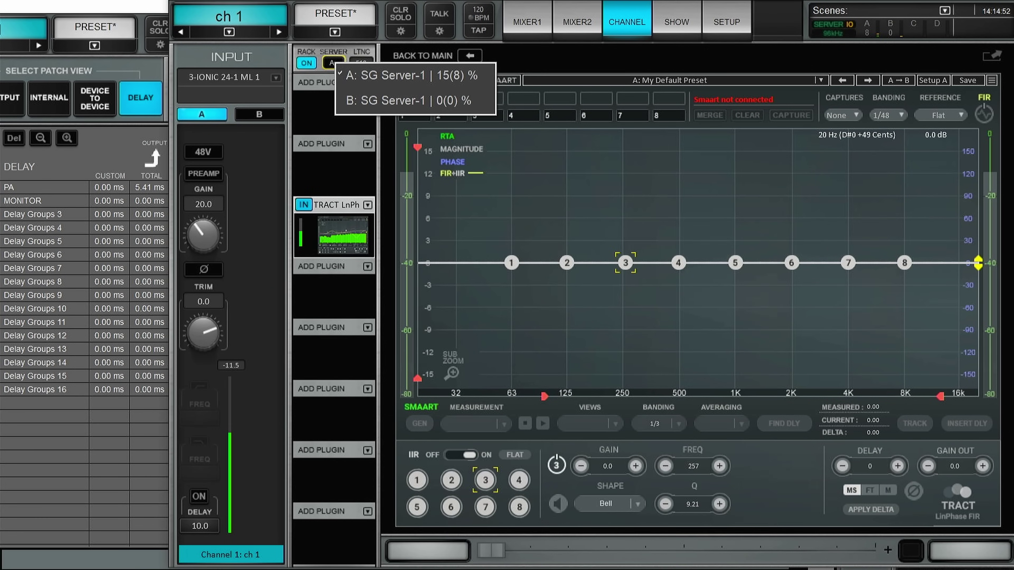
left_click(408, 100)
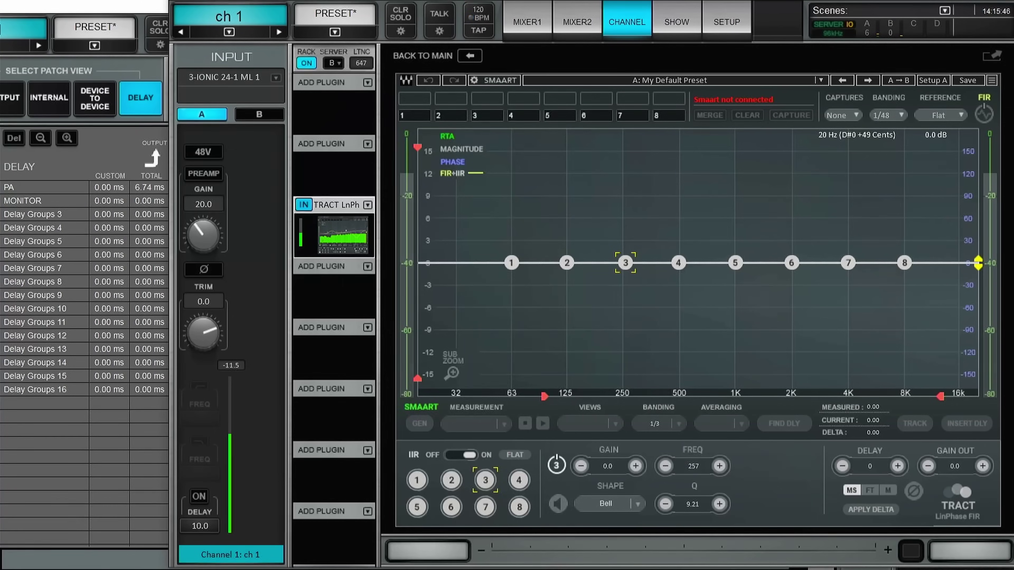
Disable the TRACT LinPhase plug-in on ch 1 and set the channel's rack to server A.
left_click(368, 205)
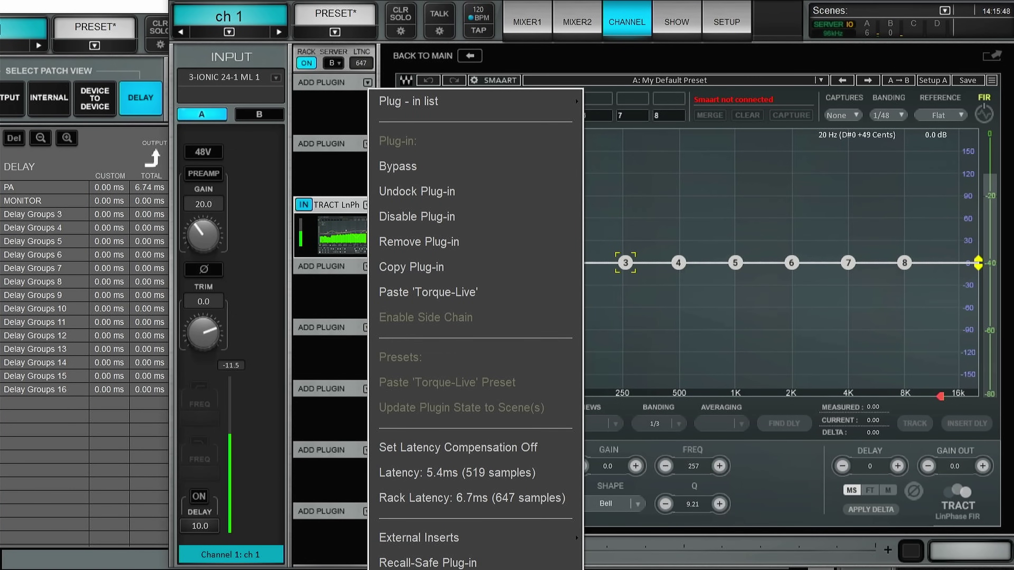
left_click(417, 216)
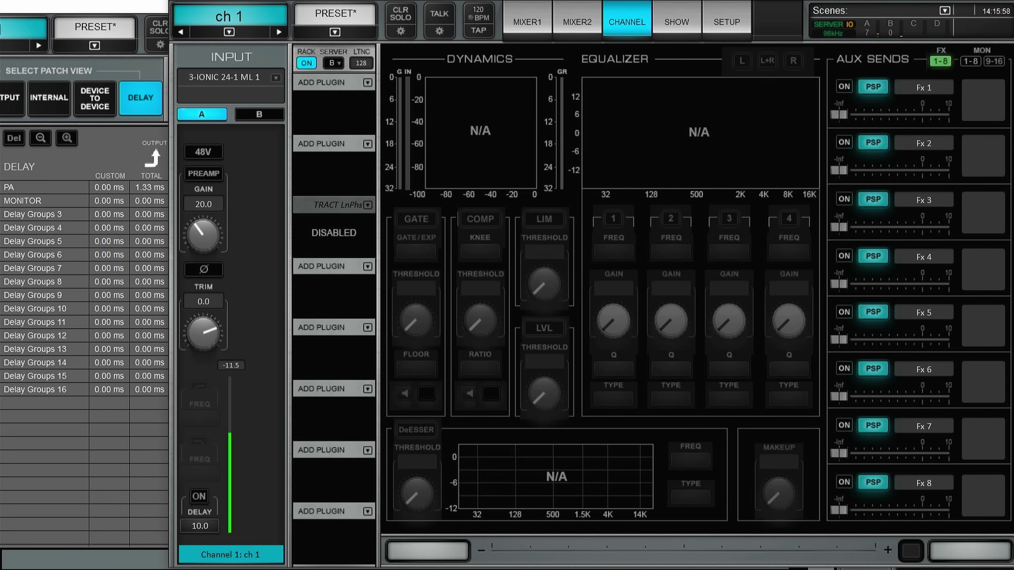
left_click(333, 63)
left_click(414, 77)
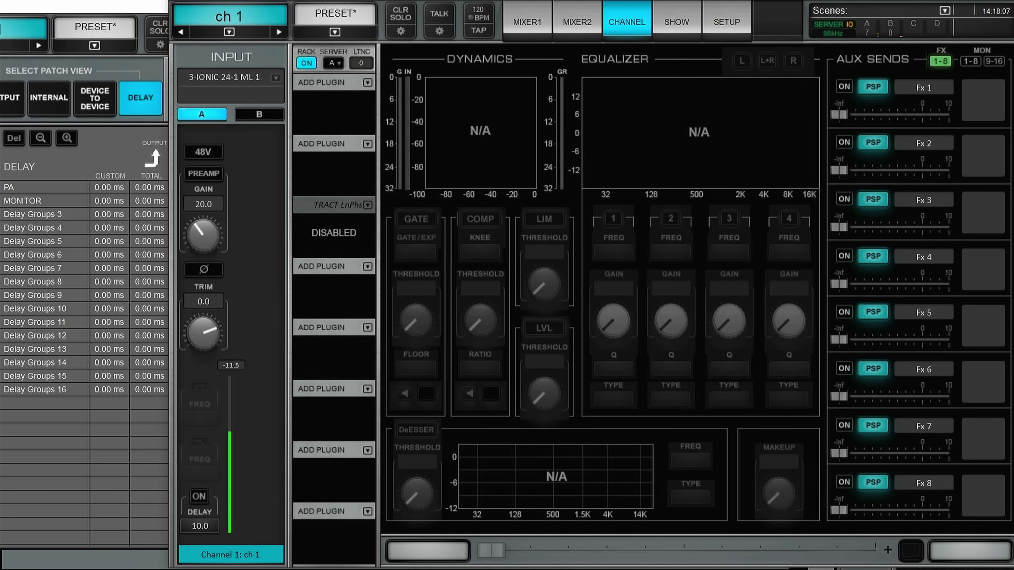
Replace the disabled plug-in in Insert 3 of ch 1 with SSL EV2 Channel(mono)(sc).
left_click(527, 20)
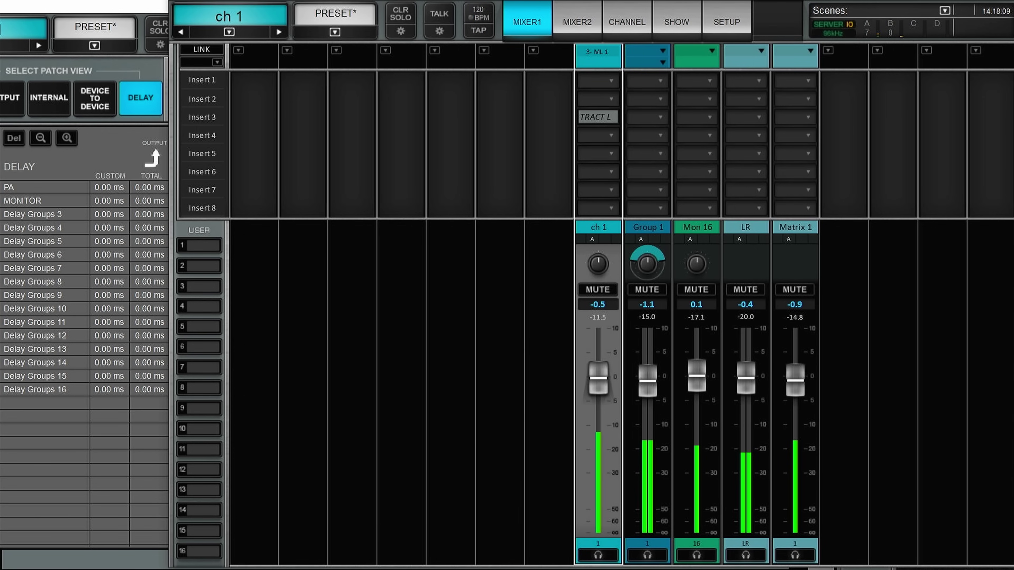
right_click(604, 120)
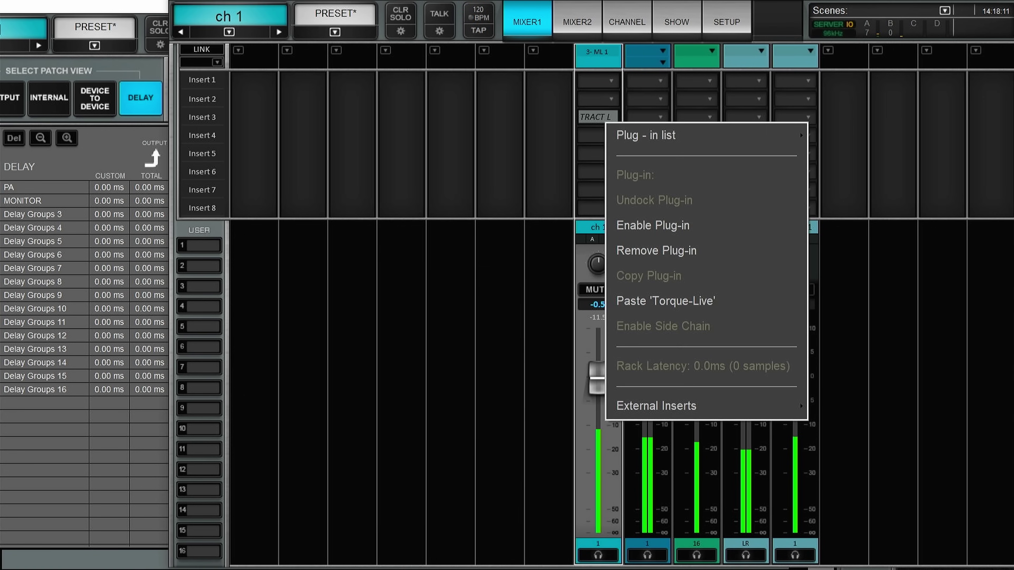
mouse_move(646, 135)
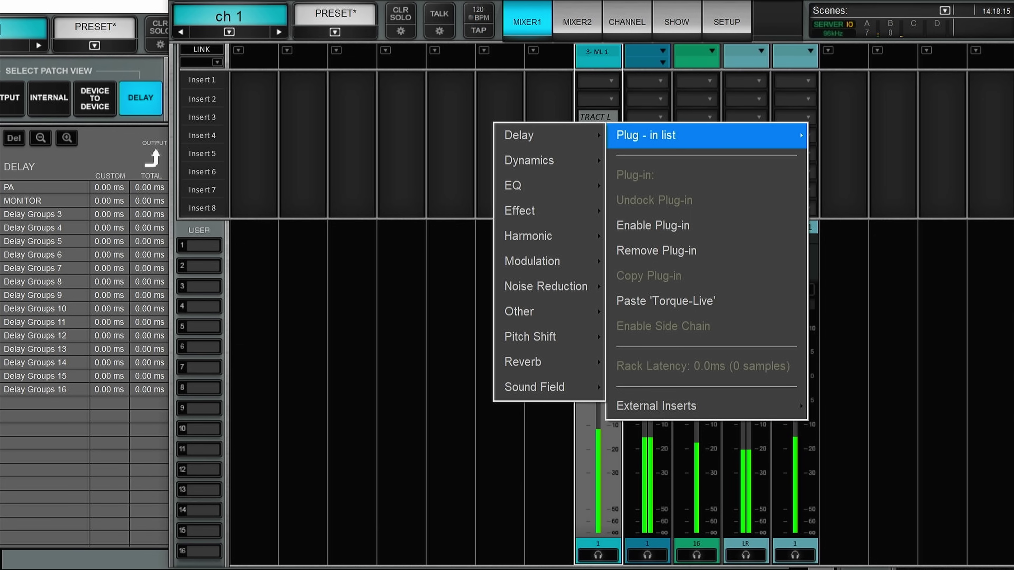
mouse_move(529, 160)
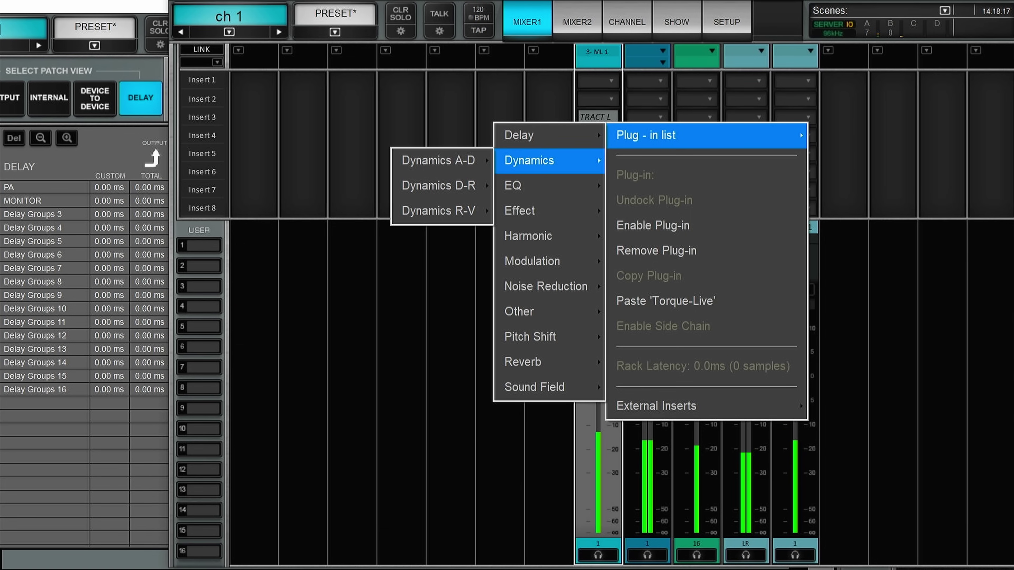
mouse_move(438, 210)
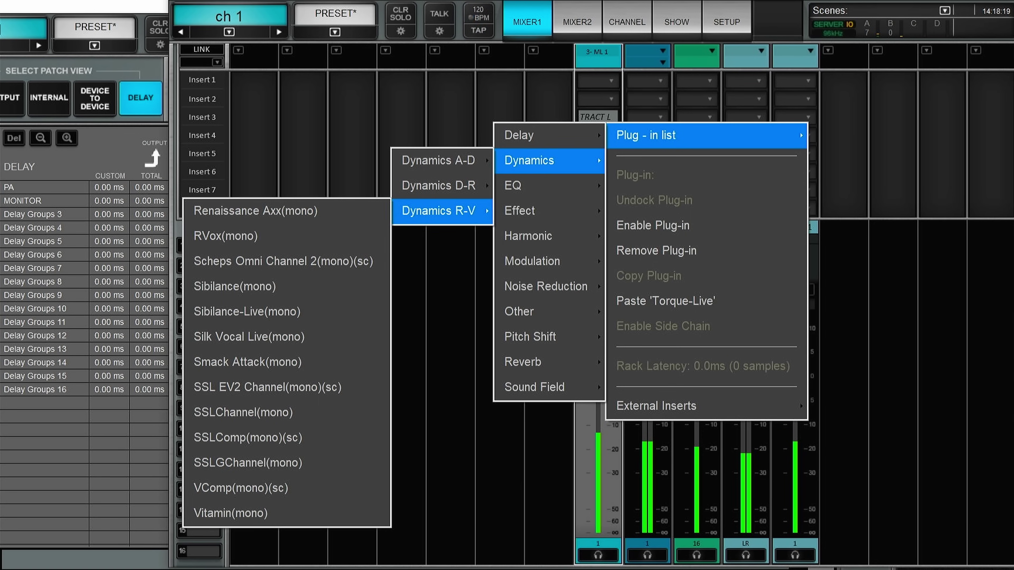
left_click(267, 387)
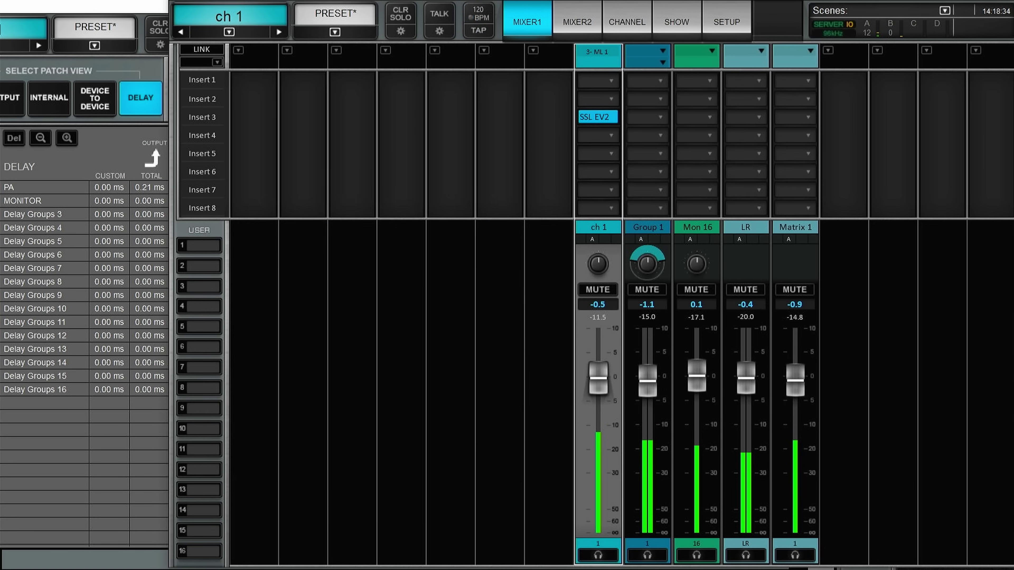
Load the dbx-160(sc) dynamics plug-in into Insert 3 of Group 1.
right_click(653, 118)
mouse_move(679, 133)
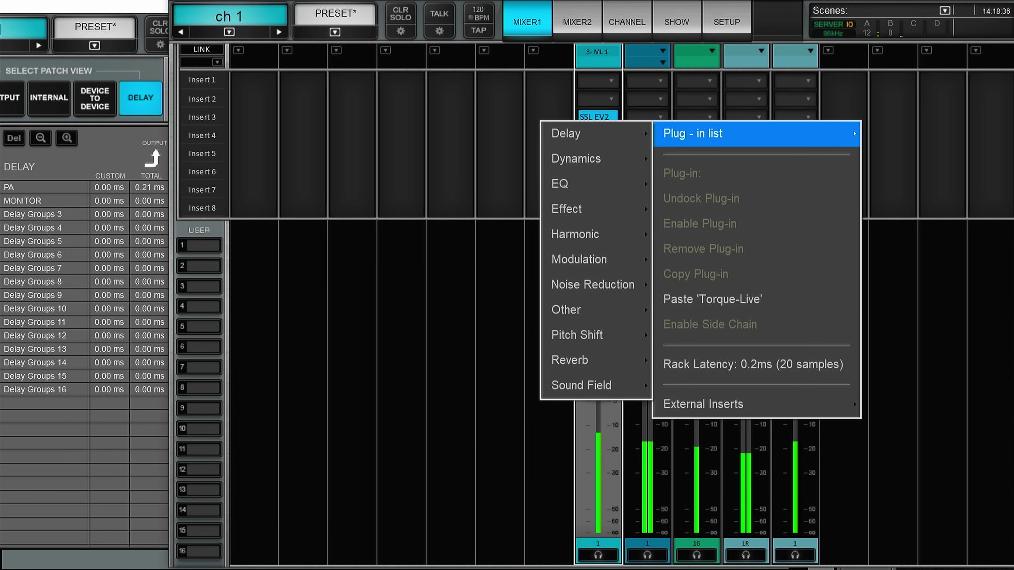
mouse_move(594, 159)
mouse_move(485, 184)
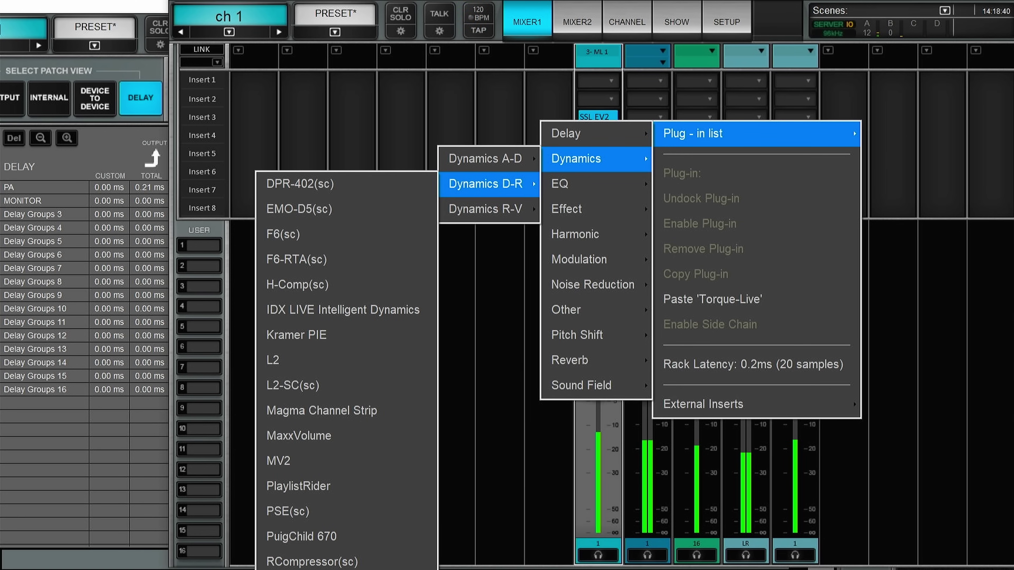
mouse_move(485, 209)
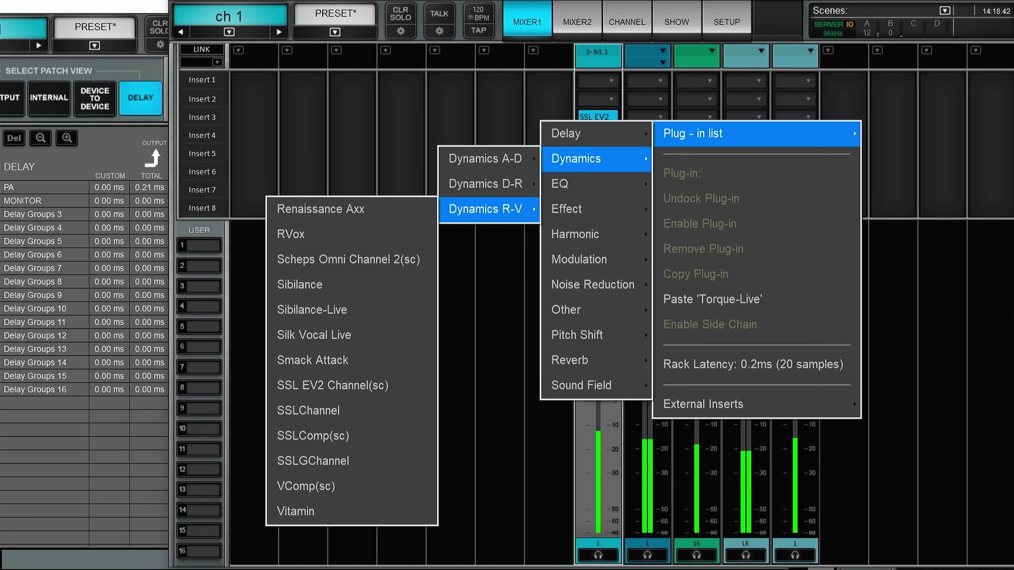
mouse_move(485, 159)
left_click(288, 536)
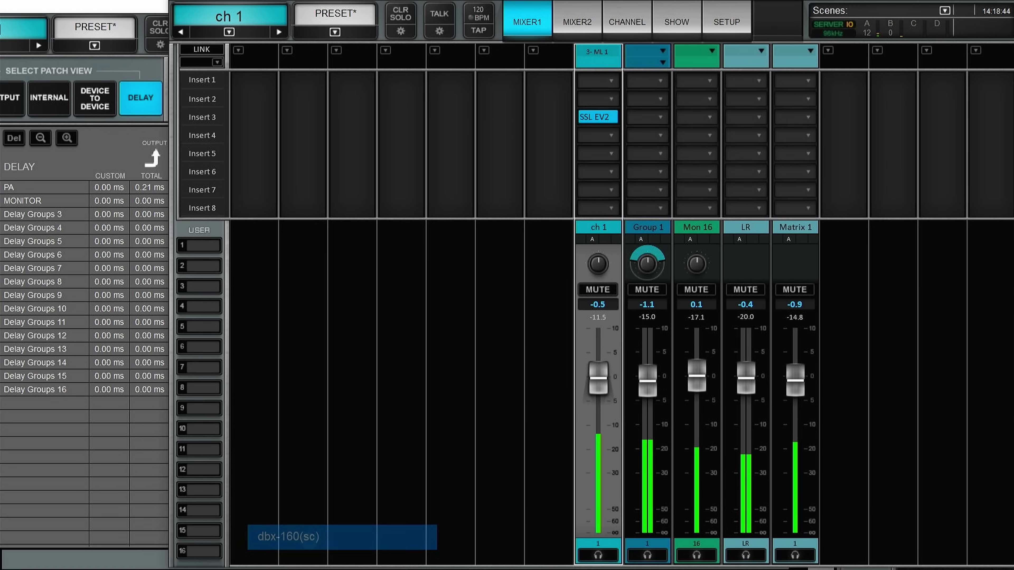
Load the PuigTec EQP1A EQ plug-in into Insert 4 of Group 1.
left_click(647, 137)
left_click(667, 160)
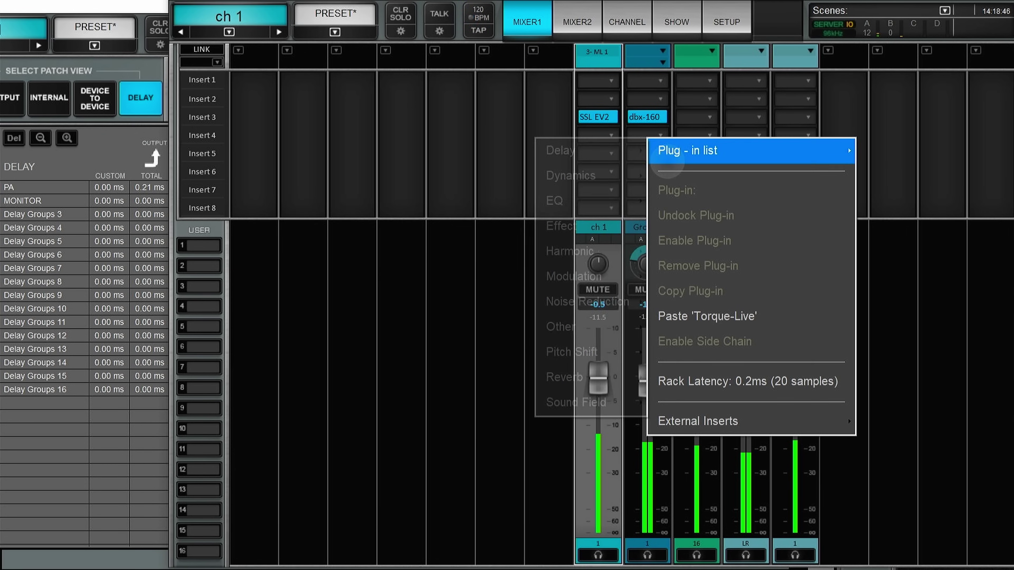
mouse_move(555, 200)
mouse_move(500, 226)
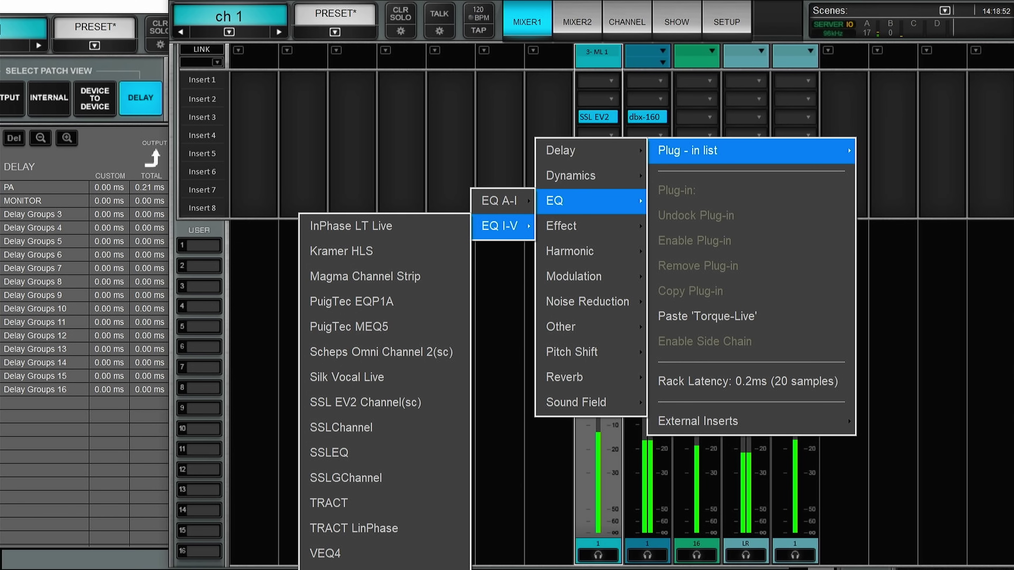
left_click(351, 301)
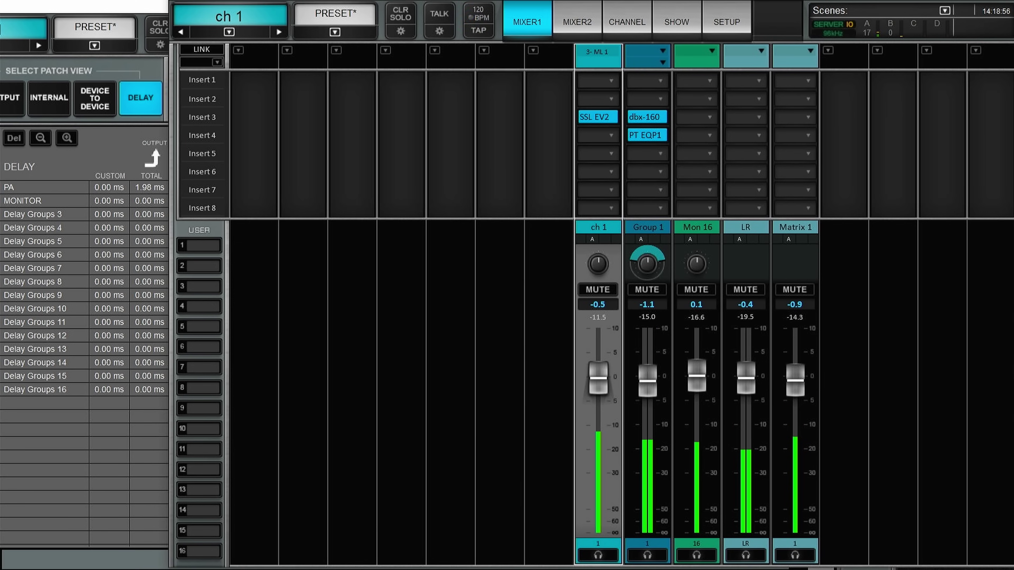
Load the Magma BB Tubes(mono) harmonic plug-in into Insert 4 of Mon 16.
left_click(695, 135)
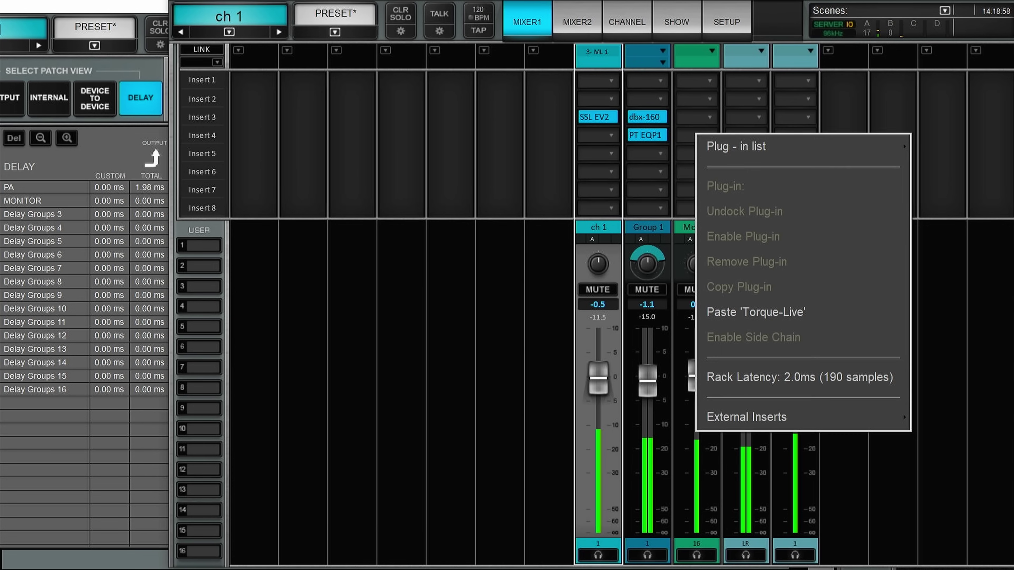
mouse_move(736, 146)
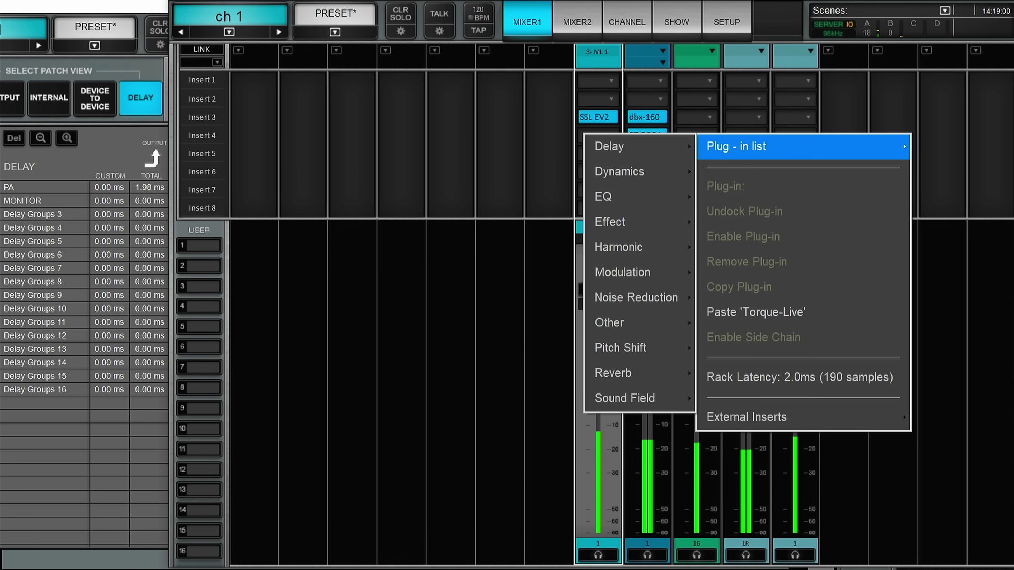
mouse_move(623, 247)
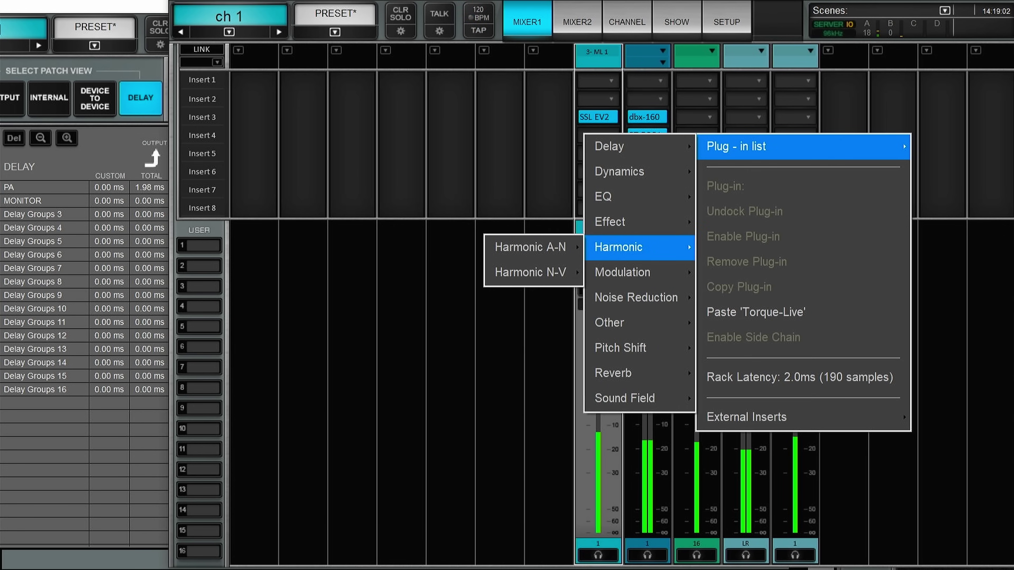
mouse_move(531, 247)
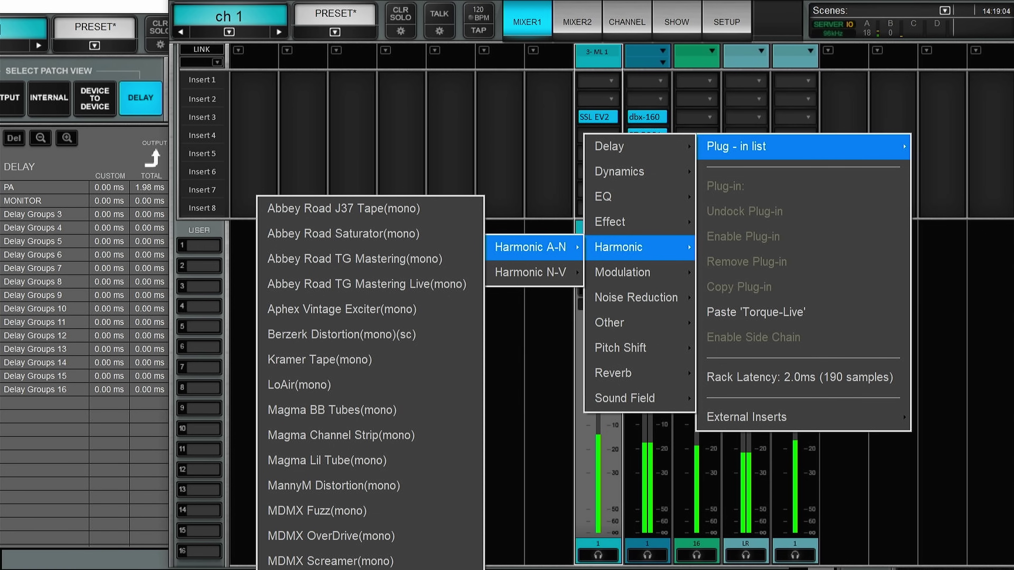
left_click(331, 410)
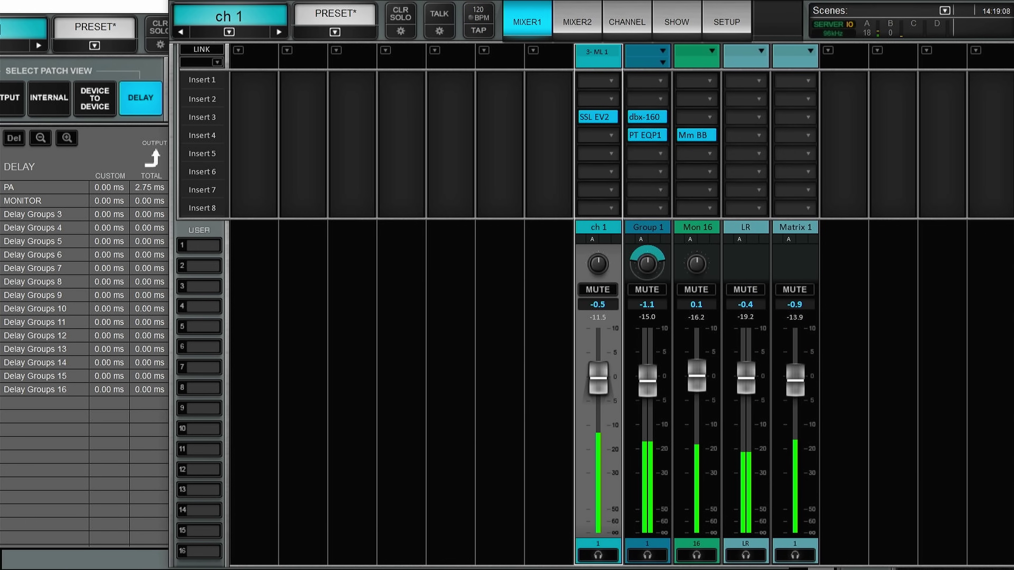
Load the SSLComp(sc) dynamics plug-in into Insert 3 of the LR bus.
left_click(753, 121)
mouse_move(781, 135)
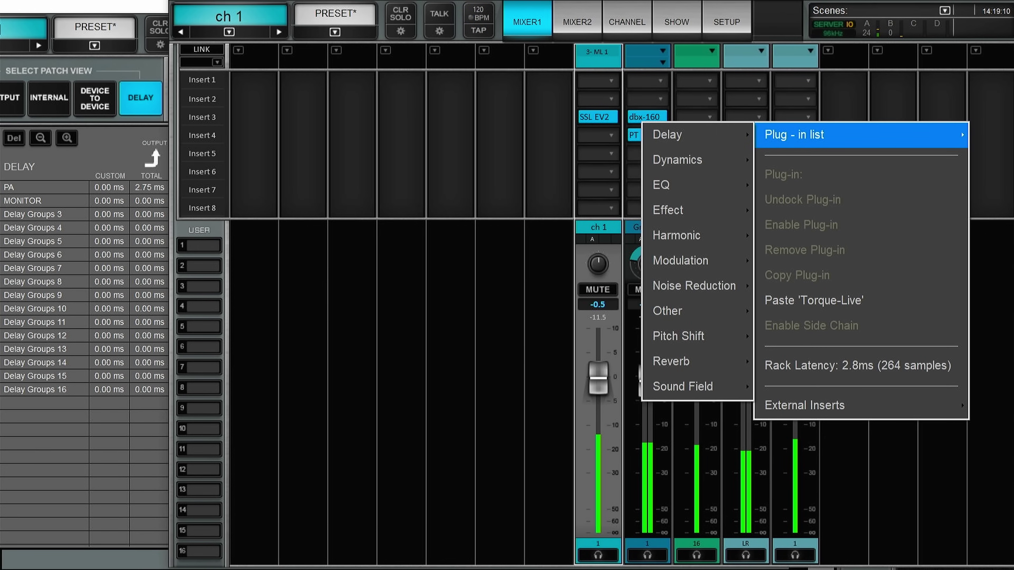
mouse_move(678, 160)
mouse_move(586, 210)
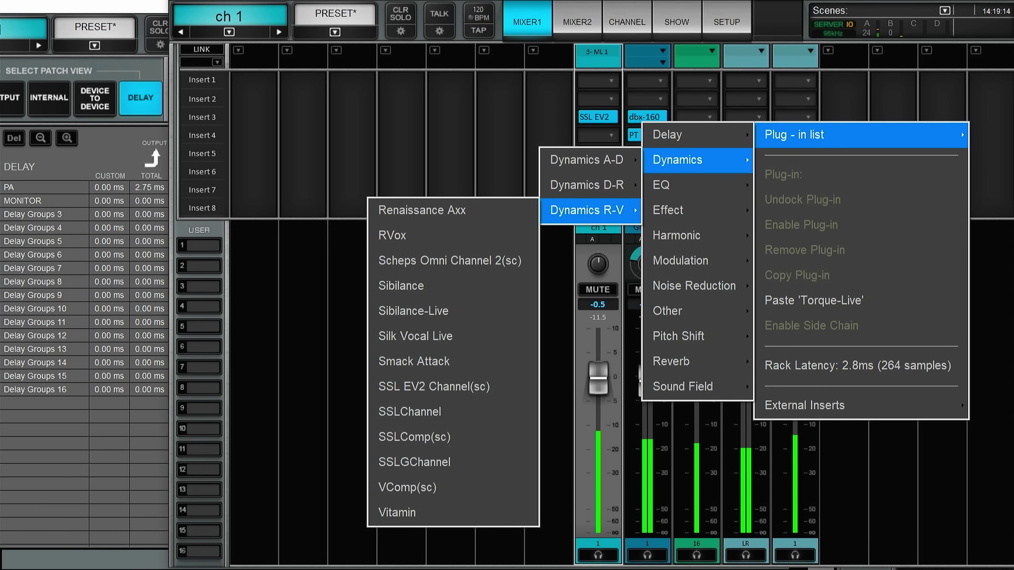
left_click(414, 437)
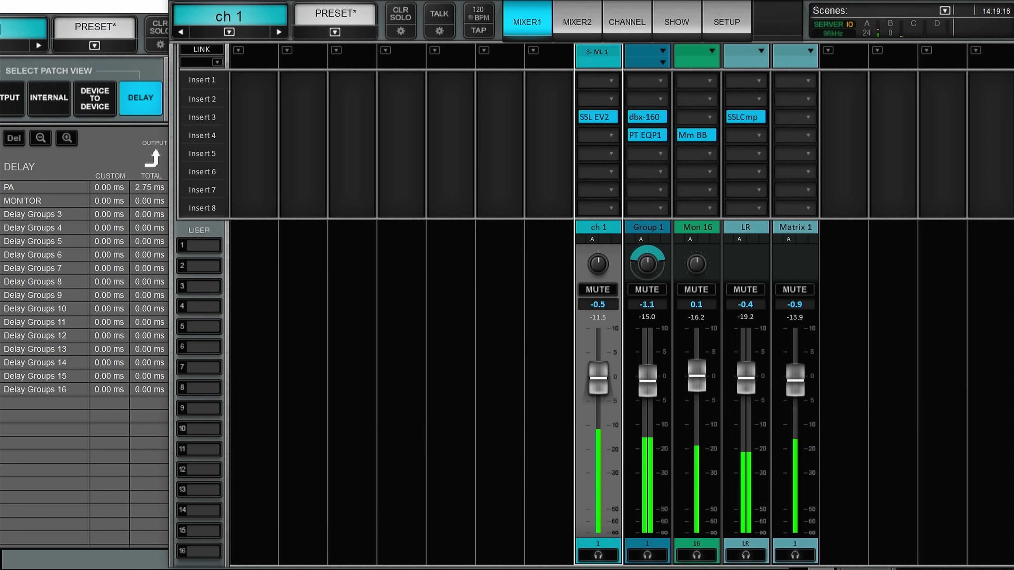
left_click(748, 137)
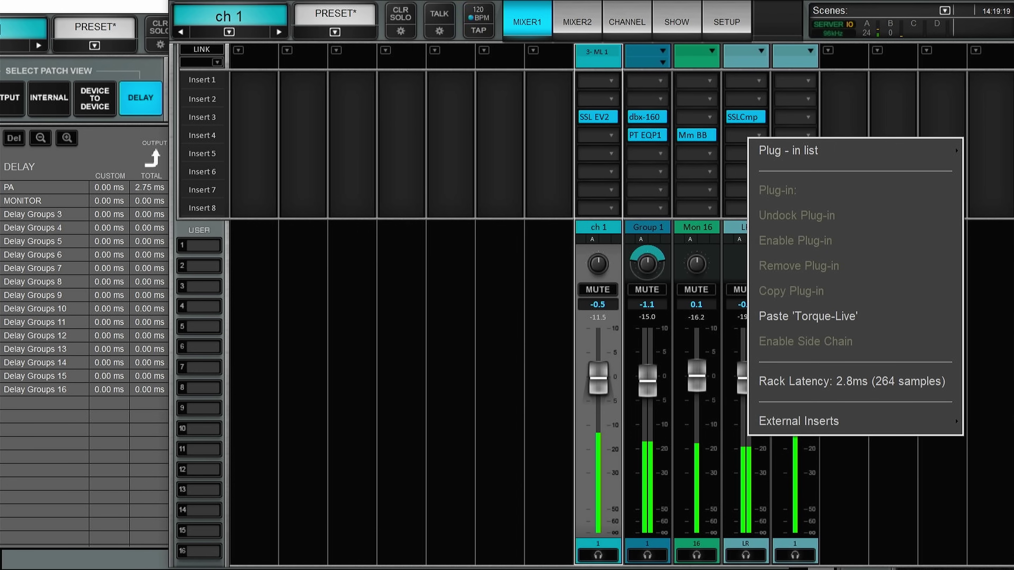
Load the TRACT EQ plug-in into Insert 3 of Matrix 1.
left_click(806, 121)
mouse_move(838, 135)
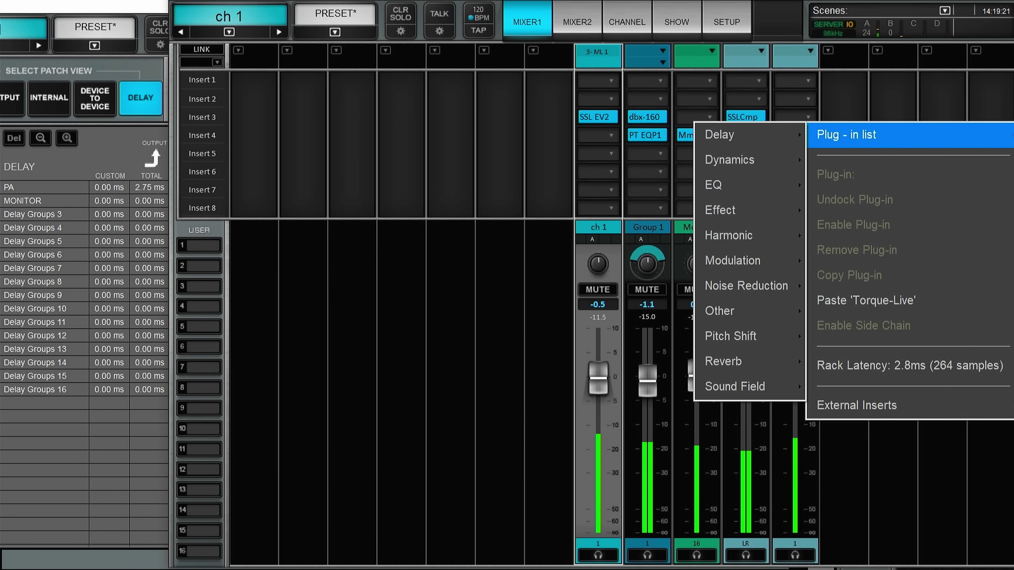
mouse_move(718, 184)
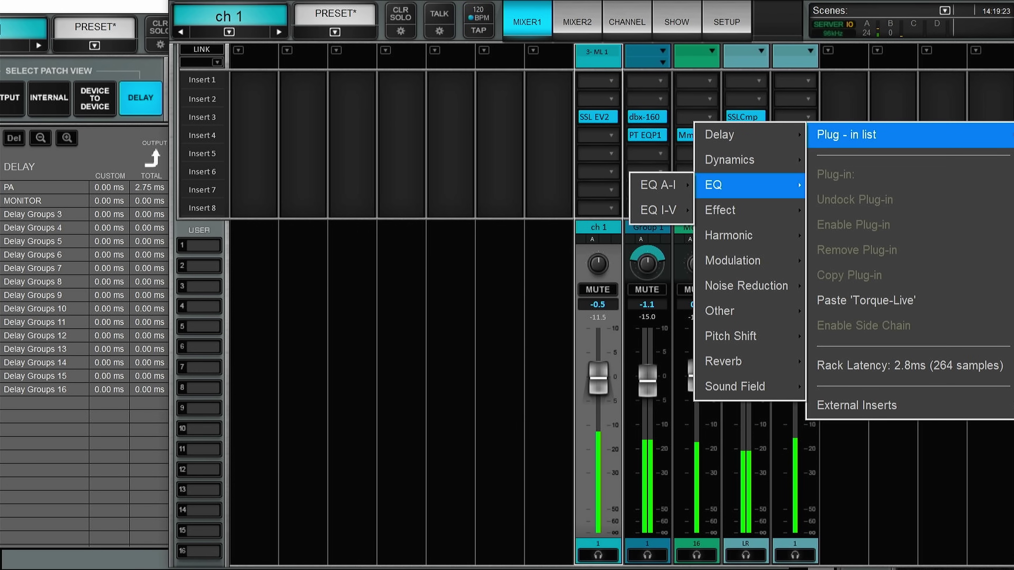
mouse_move(658, 210)
left_click(469, 487)
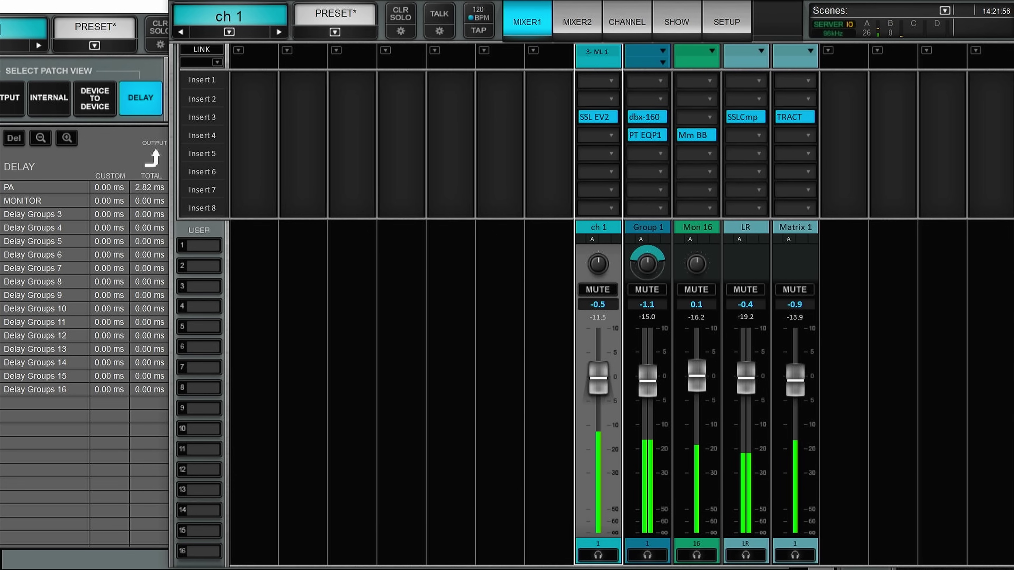
Open the SSL EV2 plug-in on ch 1 and assign the channel's rack to server B.
left_click(597, 117)
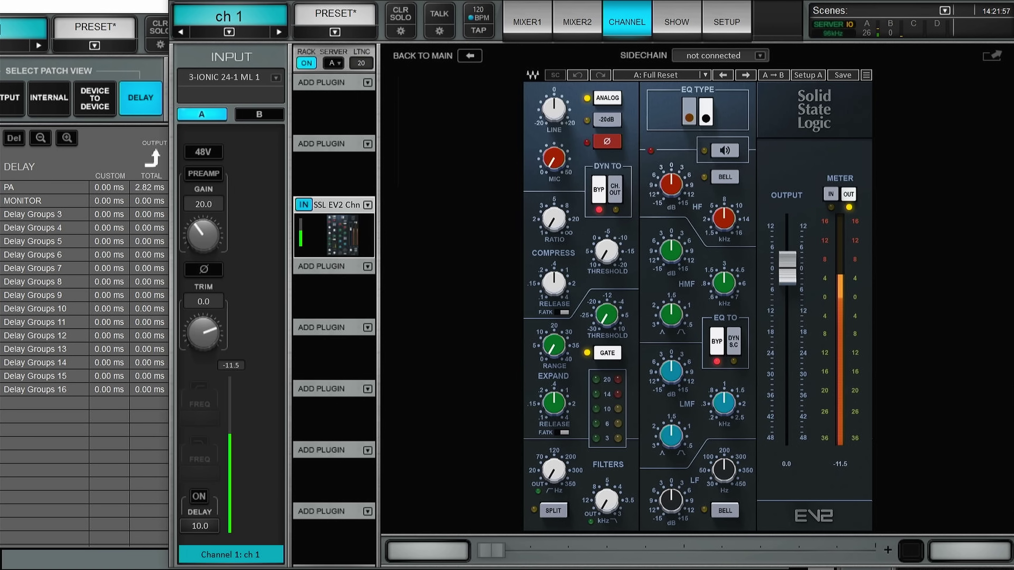
left_click(331, 65)
left_click(402, 104)
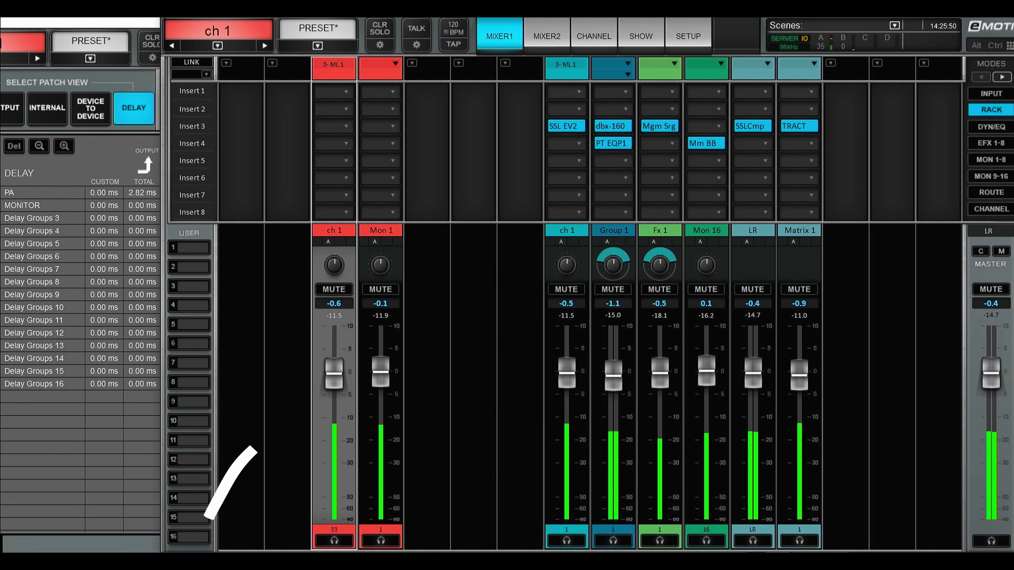
Lower the red ch 1 fader to about -1.2 dB and the red Mon 1 fader to about -0.4 dB.
left_click_drag(334, 373, 334, 380)
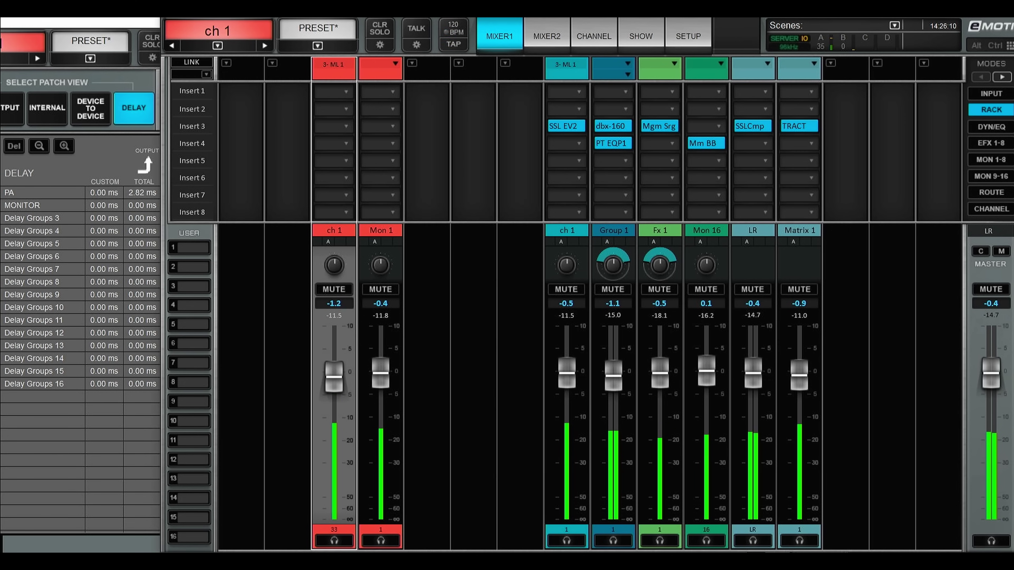
mouse_move(380, 373)
left_mouse_down()
mouse_move(381, 391)
mouse_move(380, 374)
left_mouse_up()
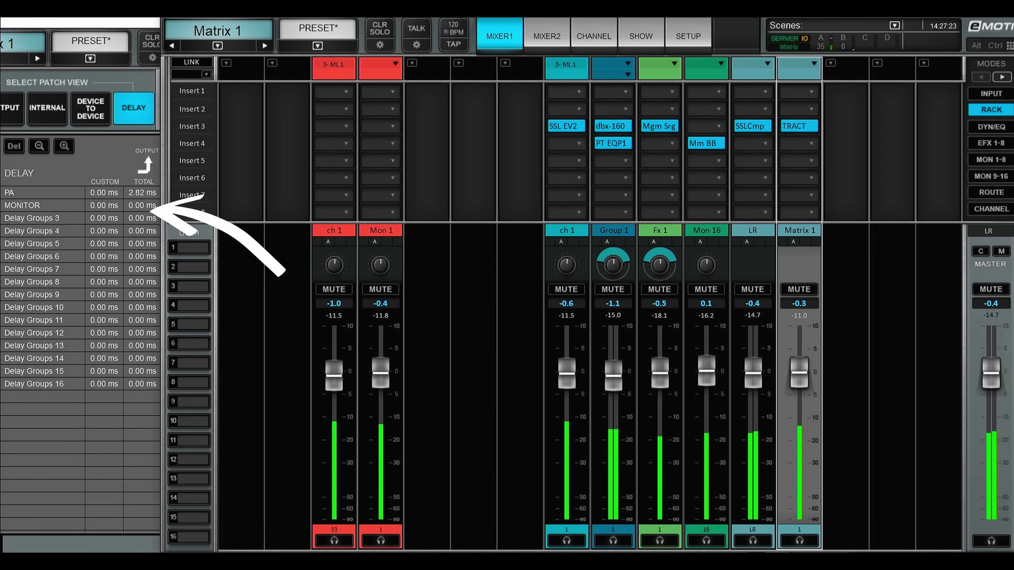
Load the EMO-Q4(mono) EQ into Insert 2 and the CLA-76 dynamics plug-in into Insert 3 of the red ch 1 strip.
left_click(341, 104)
left_click(380, 116)
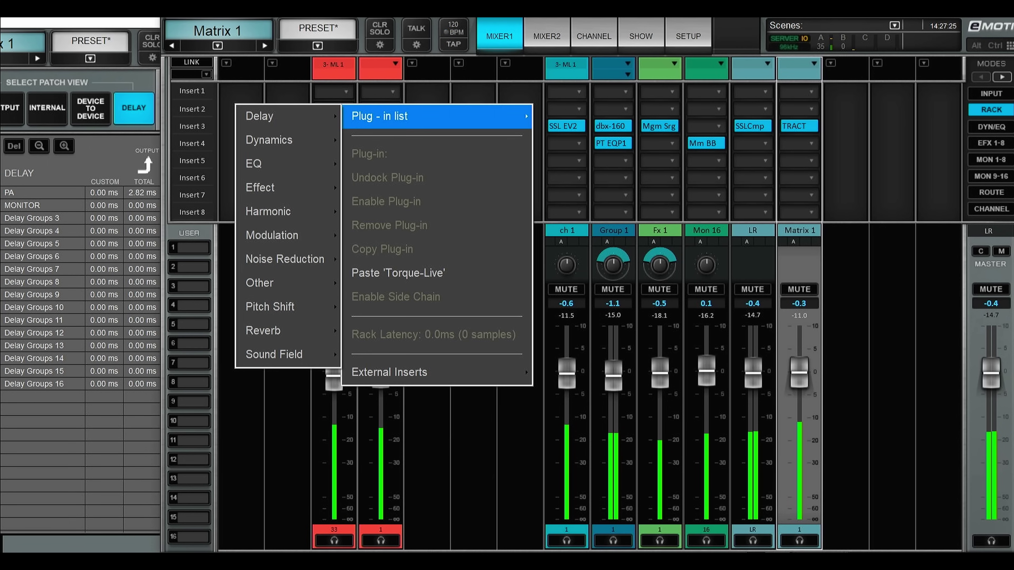
mouse_move(279, 163)
mouse_move(202, 164)
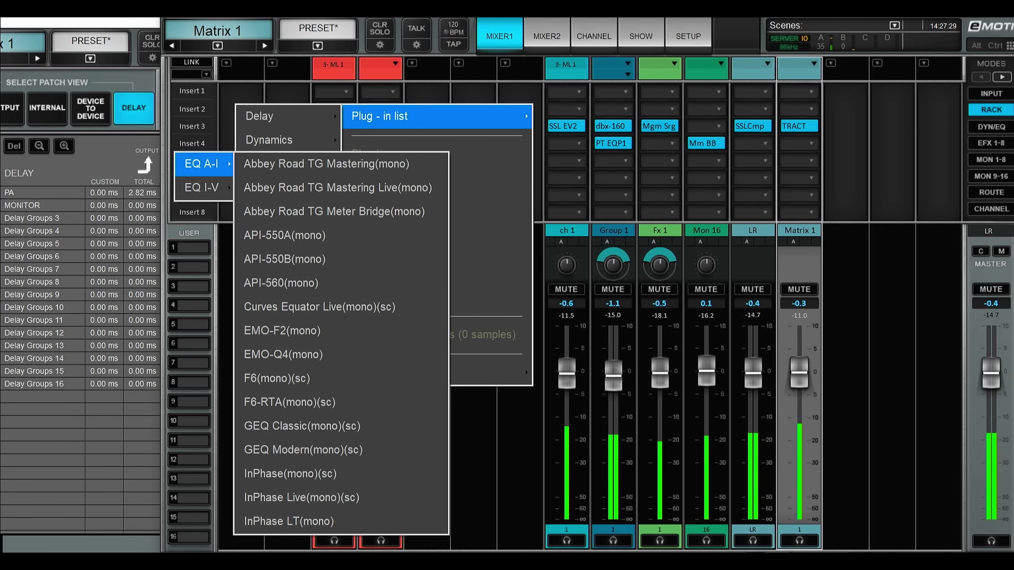
left_click(283, 354)
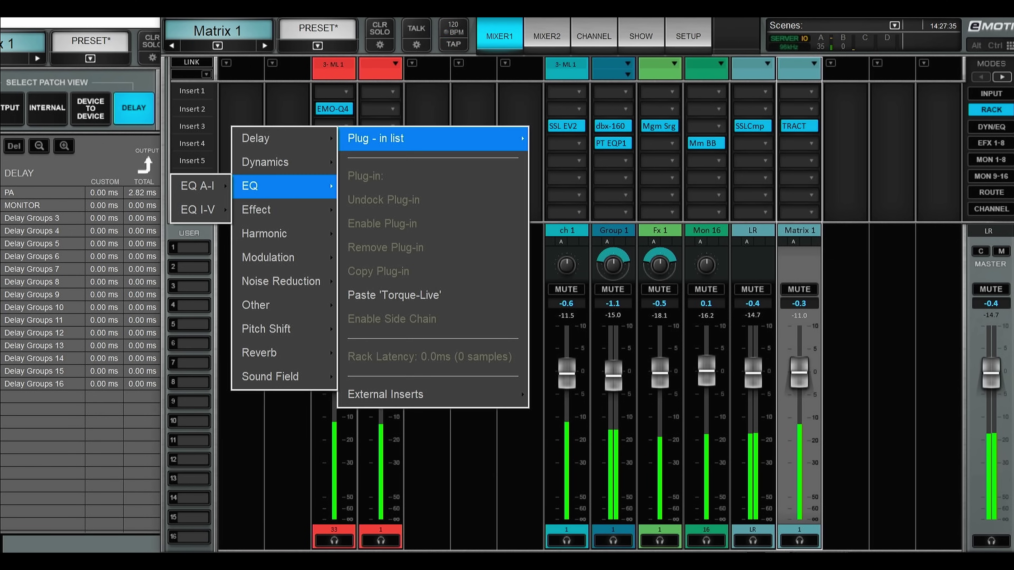
mouse_move(265, 162)
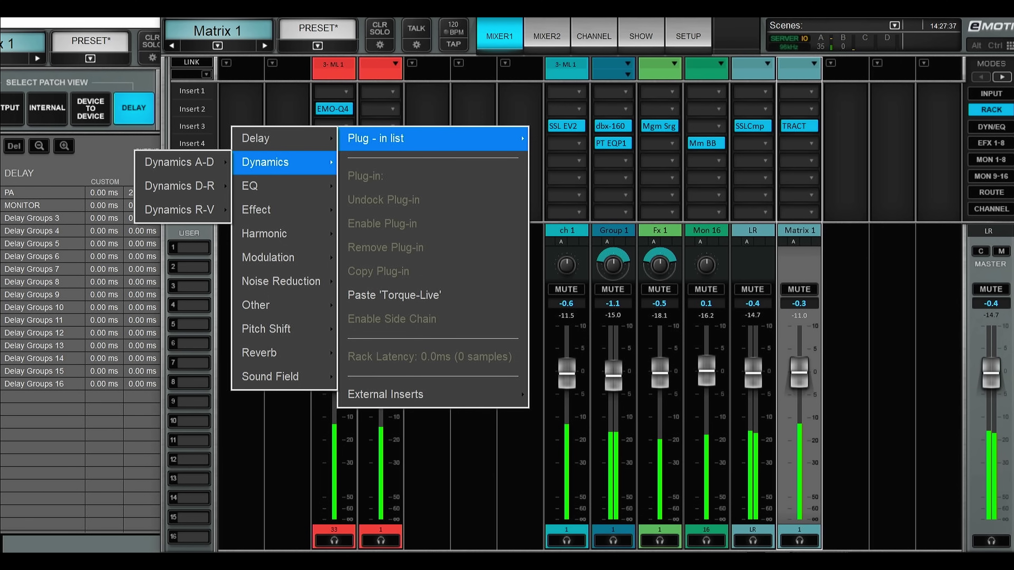
mouse_move(179, 162)
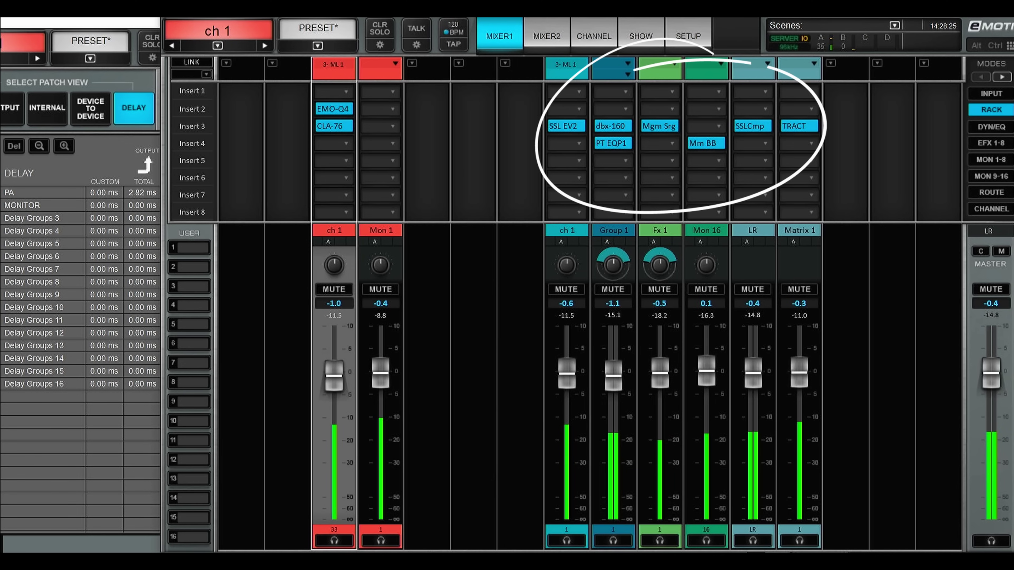
Add the Fx 2 aux strip to the empty mixer slot directly beside the red ch 1 strip.
left_click(287, 379)
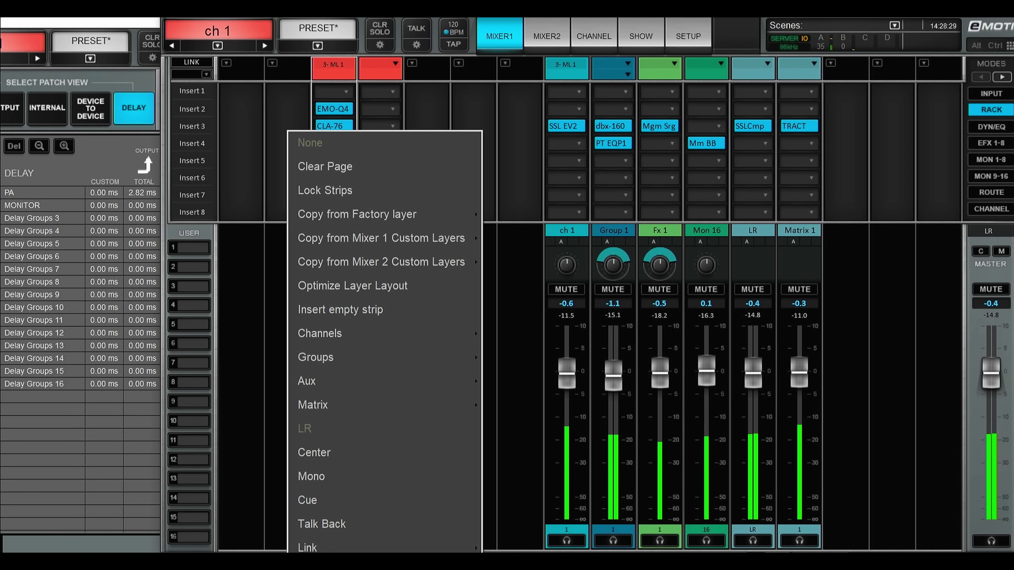
mouse_move(359, 381)
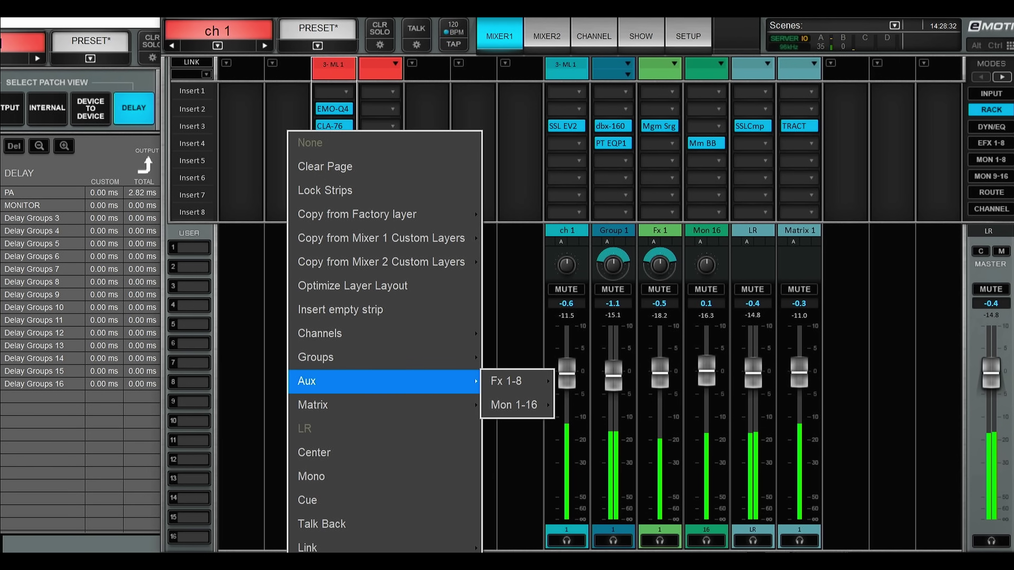
mouse_move(513, 381)
left_click(573, 405)
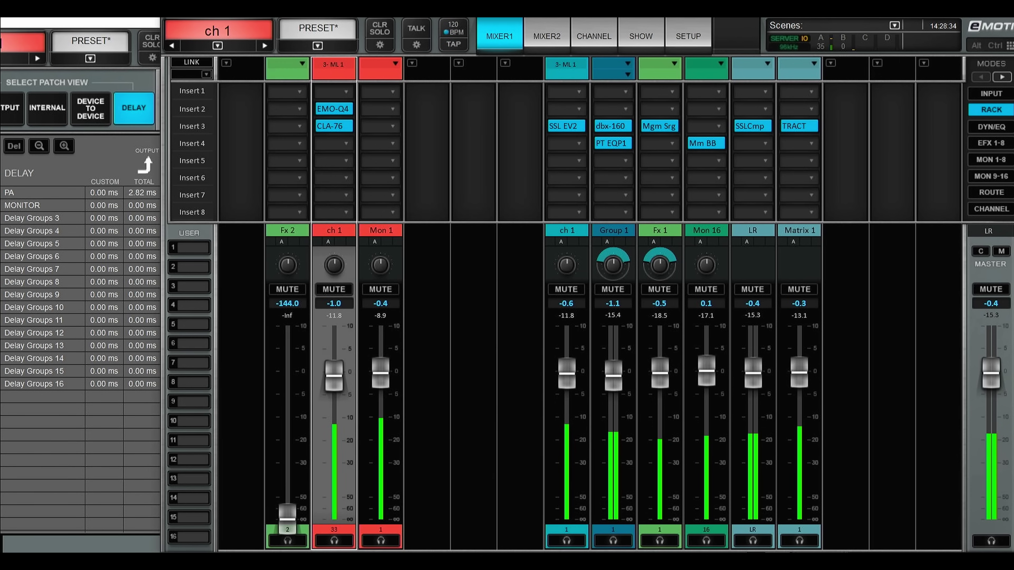
Load the H-Reverb(mono) reverb plug-in into Insert 3 of Fx 2.
left_click(289, 128)
mouse_move(328, 141)
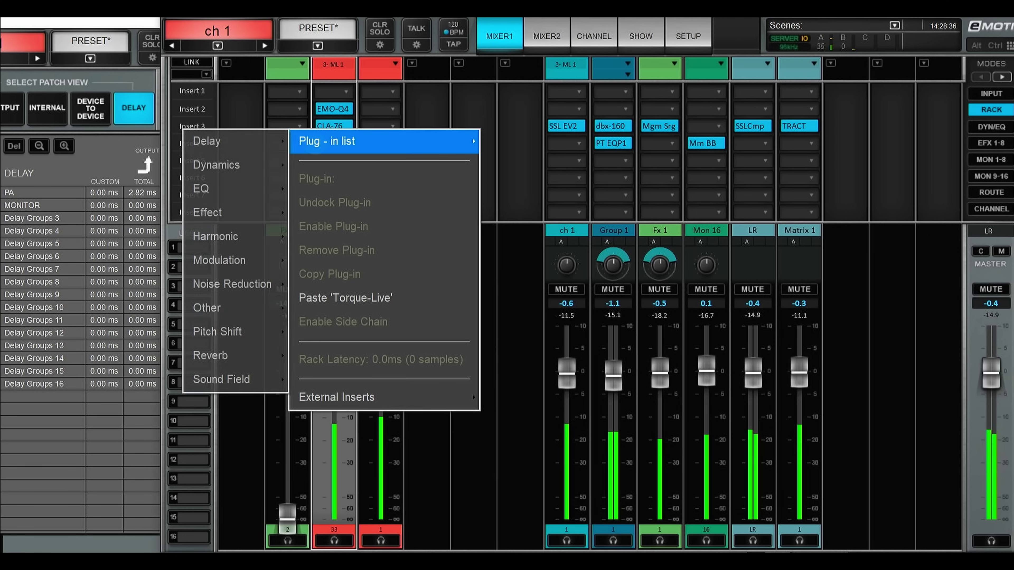
mouse_move(210, 355)
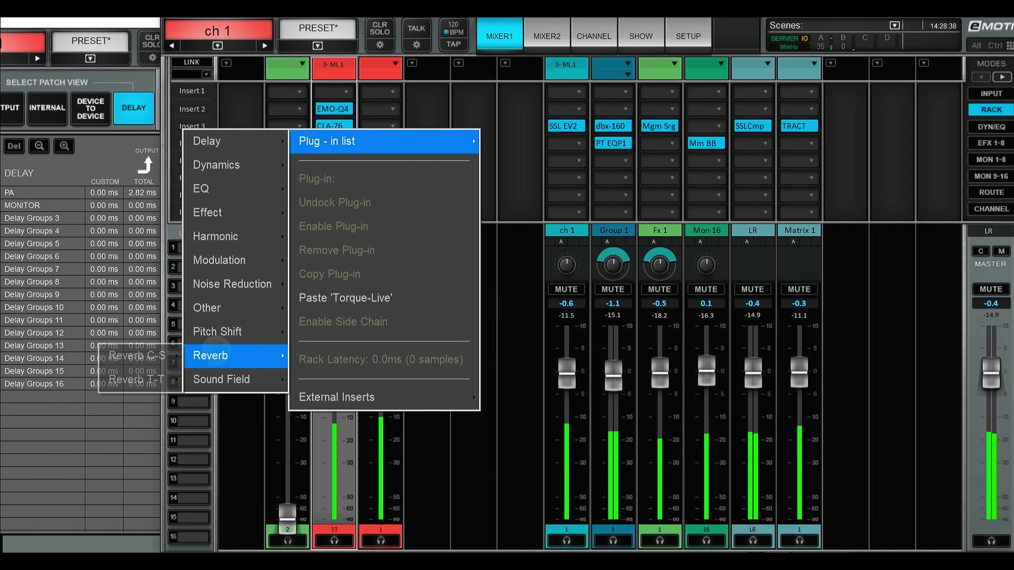
mouse_move(137, 356)
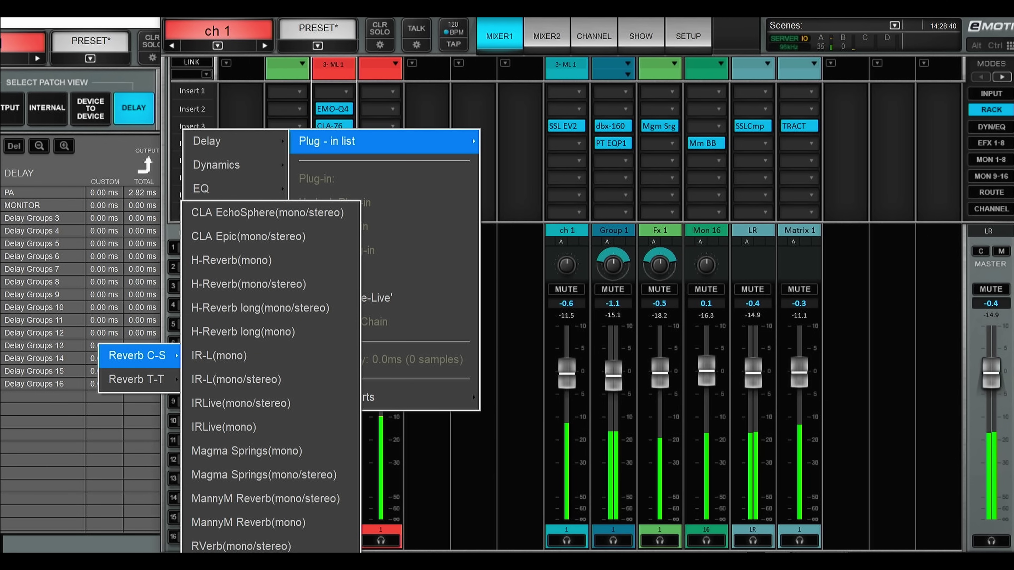
left_click(231, 260)
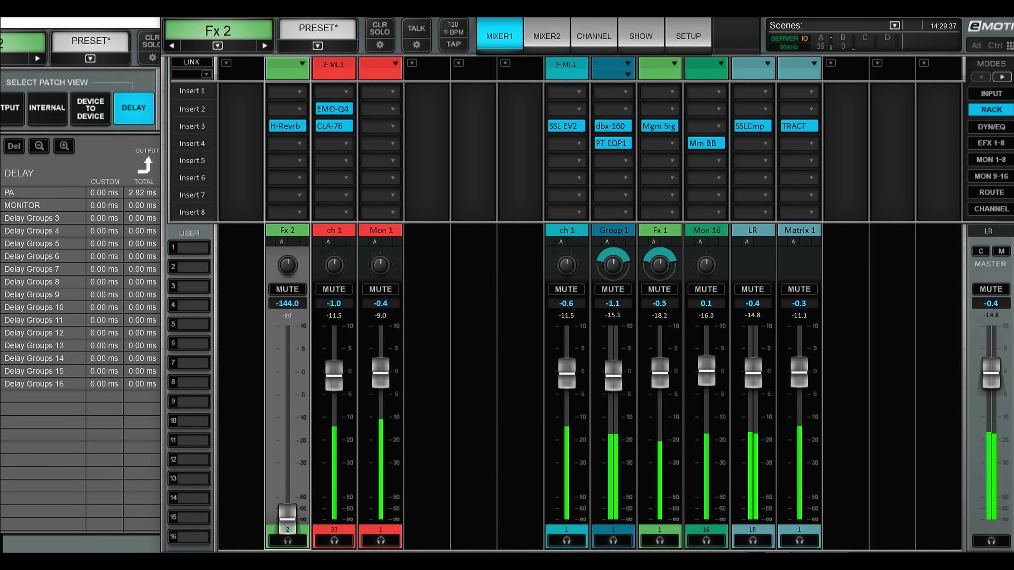
Show the Fx 2 sends on the faders and raise the red ch 1 strip's send level to Fx 2.
left_click(991, 143)
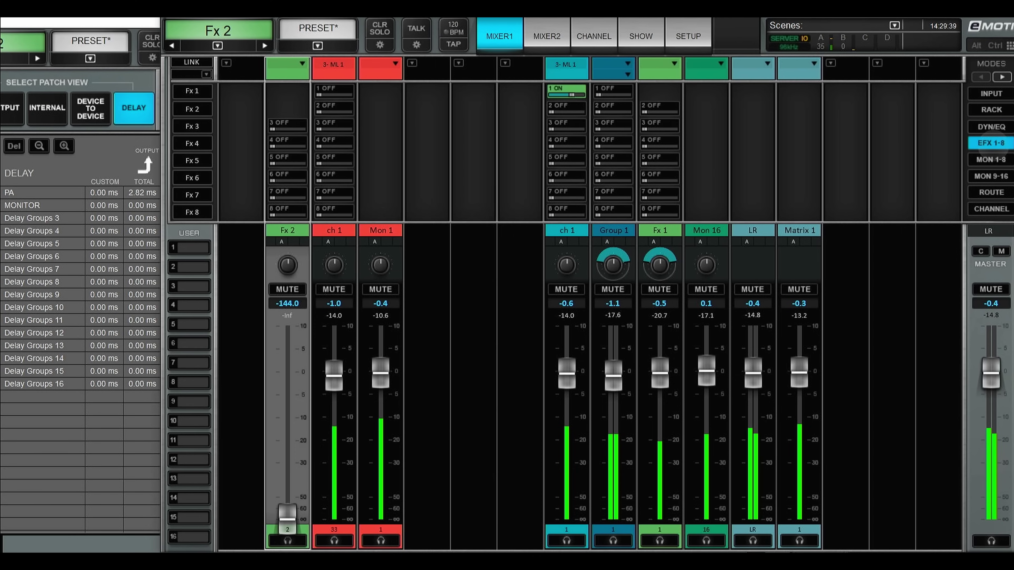
left_click(192, 108)
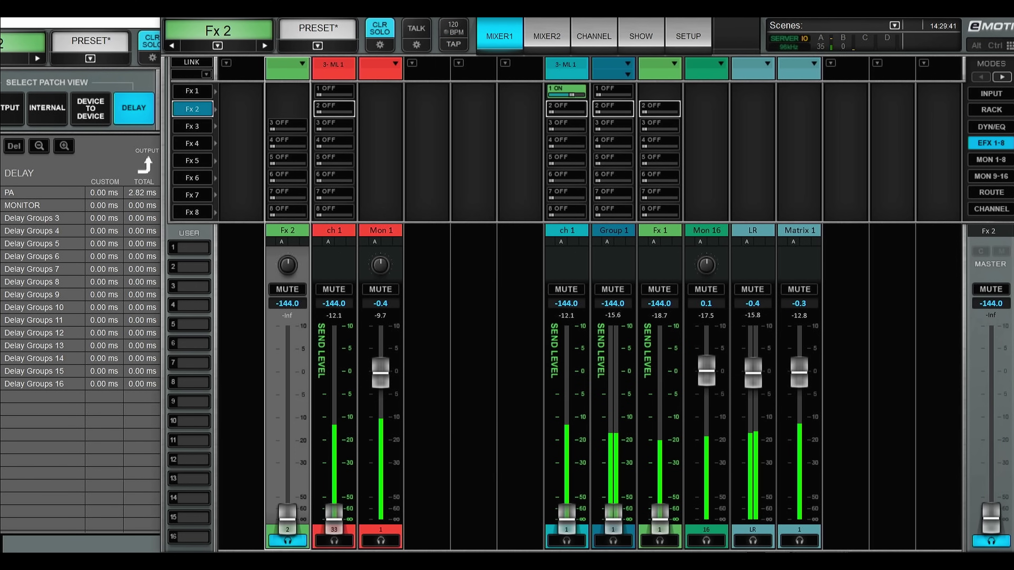
mouse_move(288, 519)
left_mouse_down()
mouse_move(287, 434)
mouse_move(287, 519)
left_mouse_up()
left_click_drag(334, 519, 334, 415)
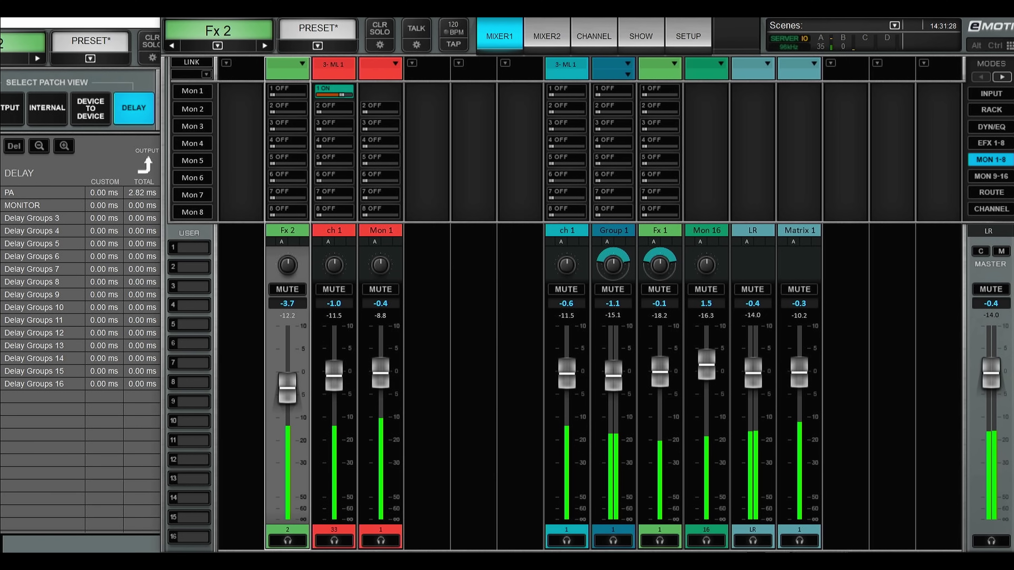
Show the Mon 1 sends on the faders and raise the Fx 2 send to about -1.7 dB.
left_click(192, 91)
left_click_drag(287, 513, 288, 379)
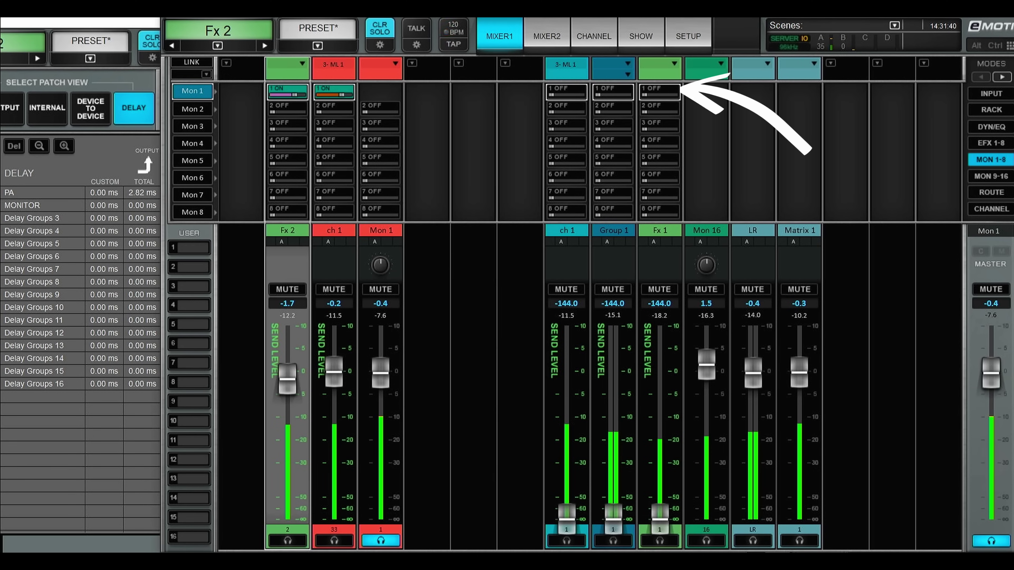
Try sending Fx 1 to Mon 1 as well, raising its send level to about -29 dB.
left_click_drag(660, 519, 659, 461)
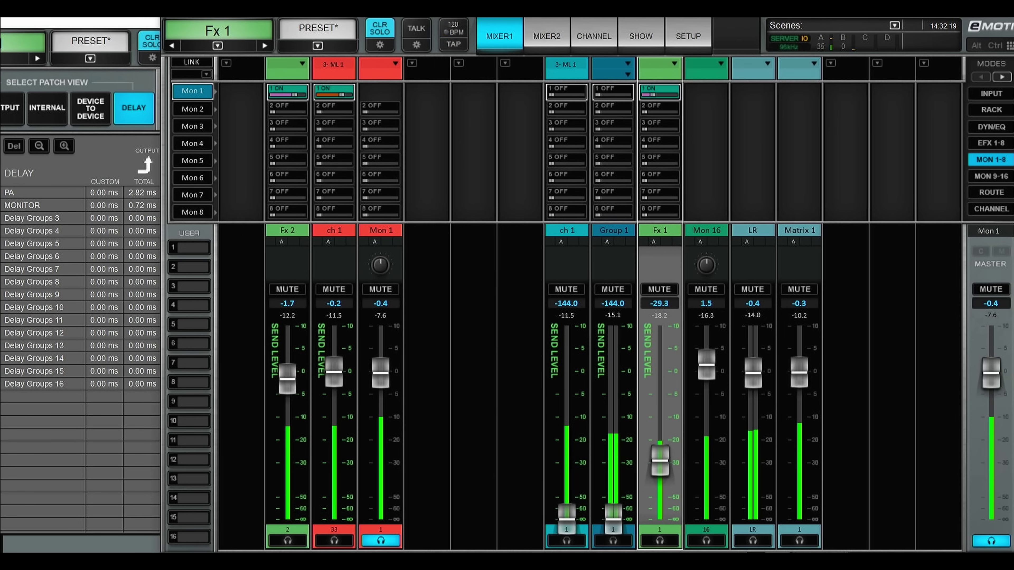
left_click_drag(659, 461, 659, 469)
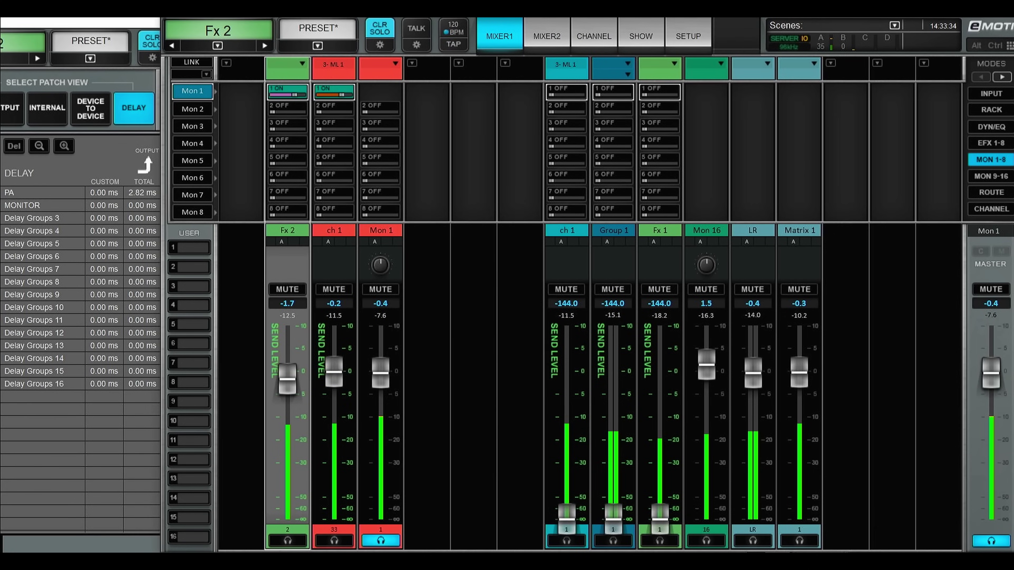
Open the Fx 2 channel view and assign its plug-in rack to B: SG Server-1.
left_click(594, 36)
left_click(316, 75)
left_click(390, 109)
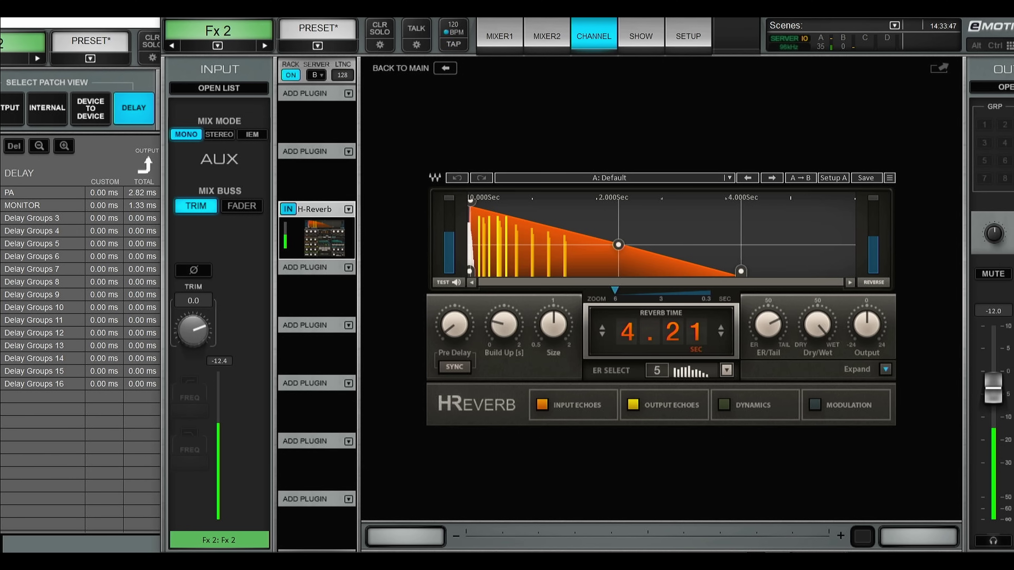
Assign the Fx 2 rack to A: SG Server-1 and return to the mixer view.
left_click(317, 76)
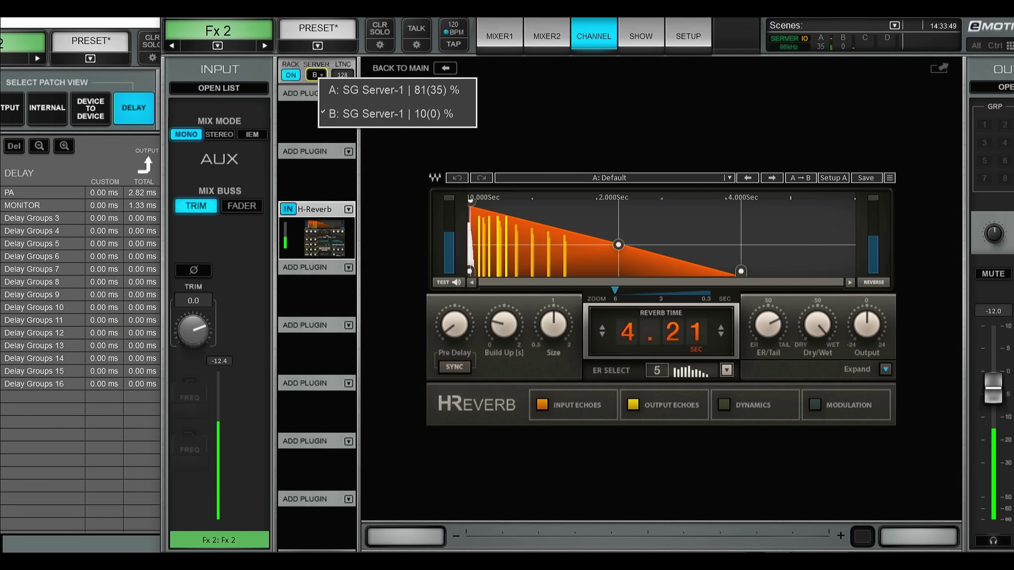
left_click(394, 90)
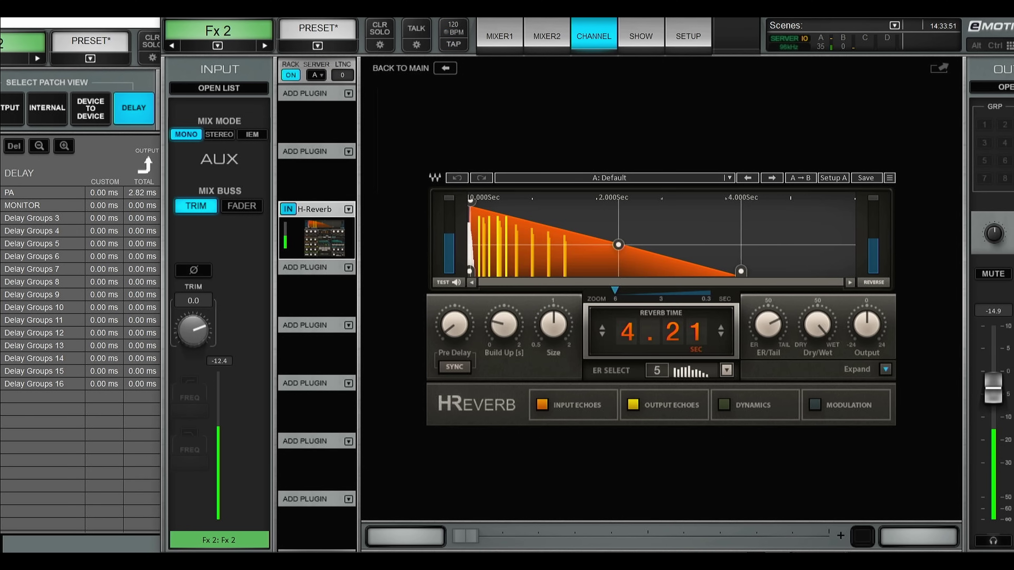
left_click(499, 36)
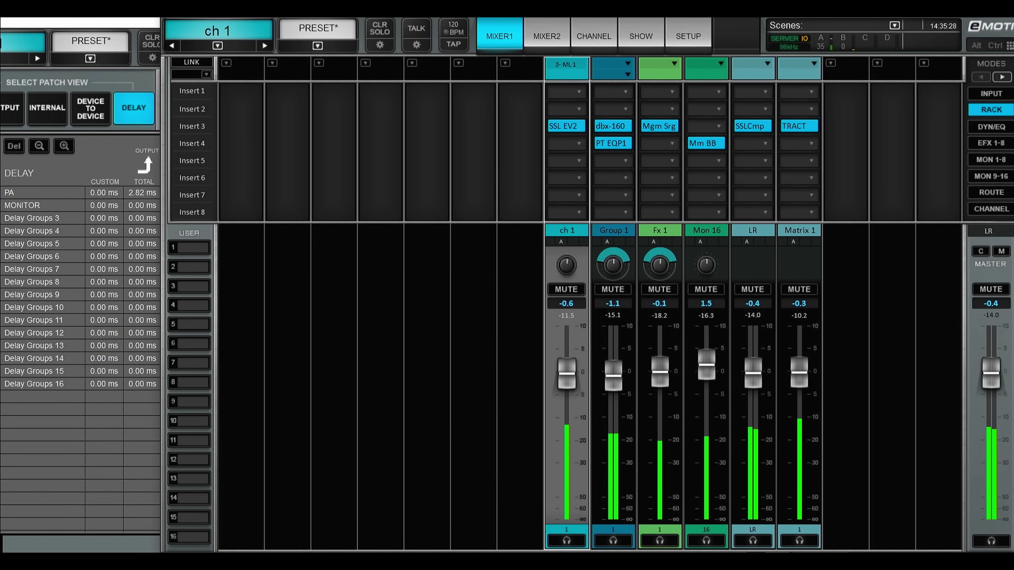
Show the Mon 1 sends, enable the Fx 1 send and raise the ch 1 send to about -4.1 dB.
left_click(991, 160)
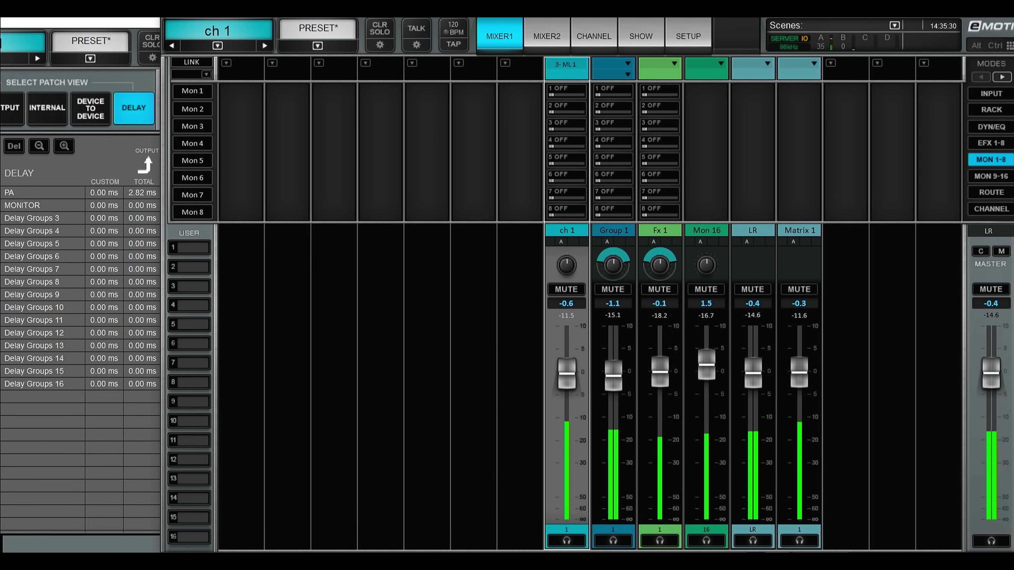
left_click(193, 91)
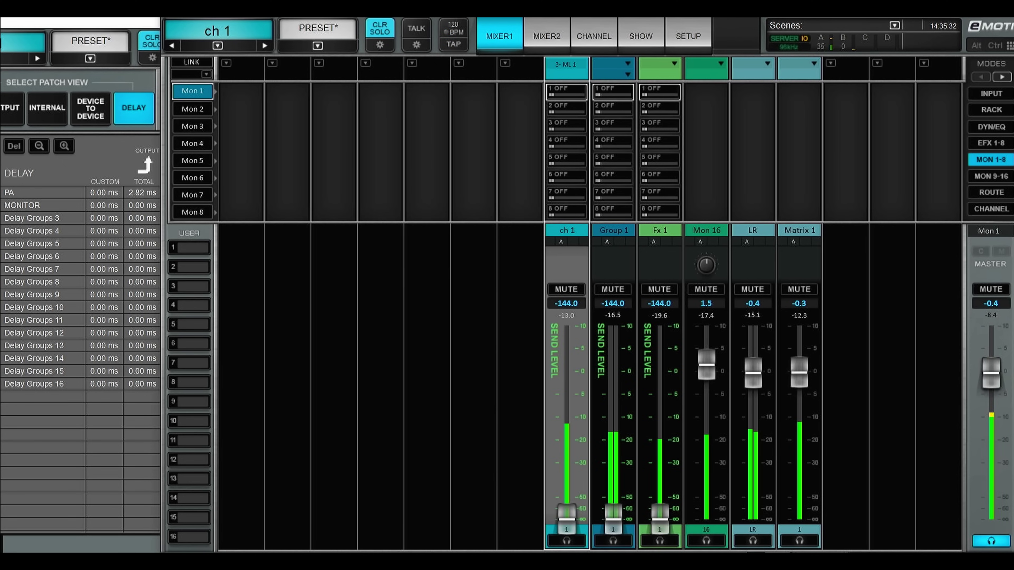
mouse_move(660, 519)
left_mouse_down()
mouse_move(660, 451)
mouse_move(660, 519)
left_mouse_up()
left_click_drag(567, 519, 566, 410)
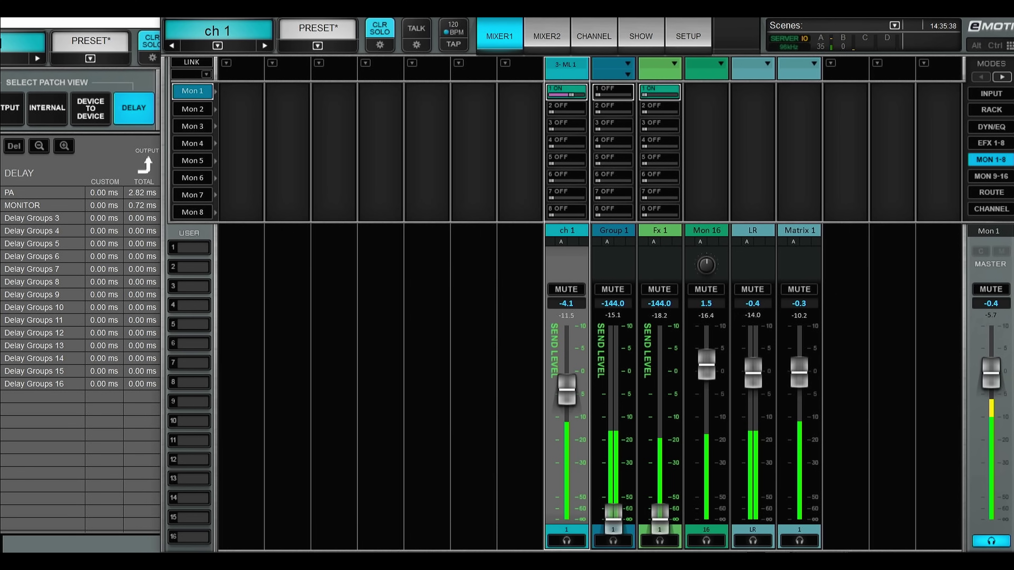
Switch off the Fx 1 send to Mon 1, set the ch 1 send to about -2.5 dB and exit the send view.
left_click(659, 89)
left_click_drag(567, 389, 567, 383)
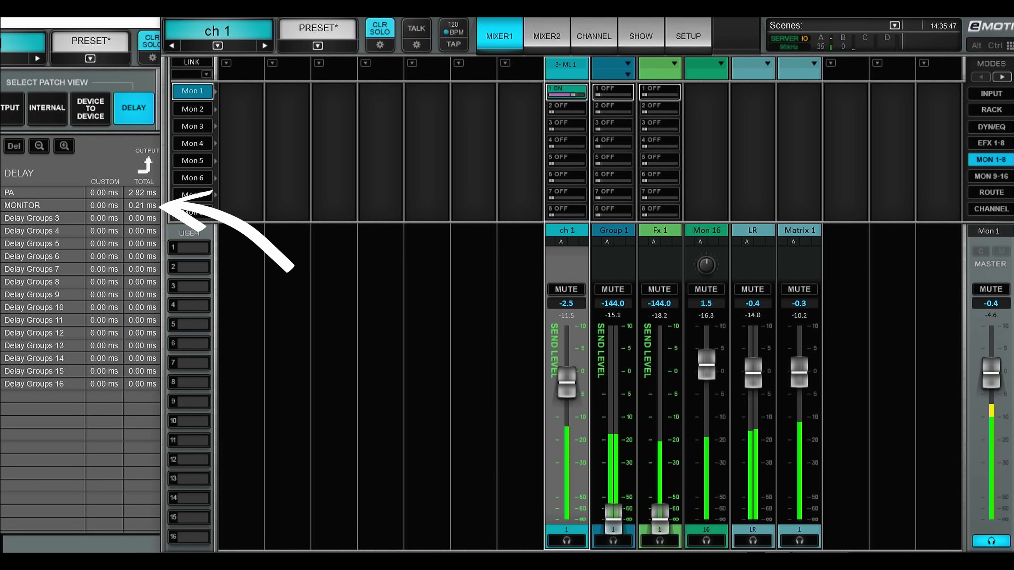
left_click(191, 96)
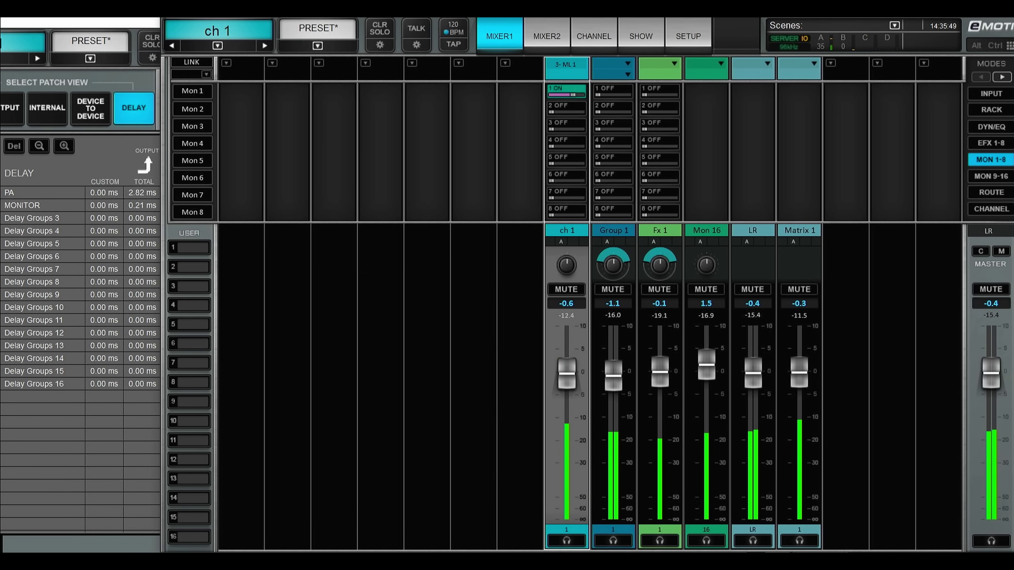
Replace the SSL EV2 plug-in in Insert 3 of ch 1 with Scheps Omni Channel 2(mono)(sc).
left_click(991, 109)
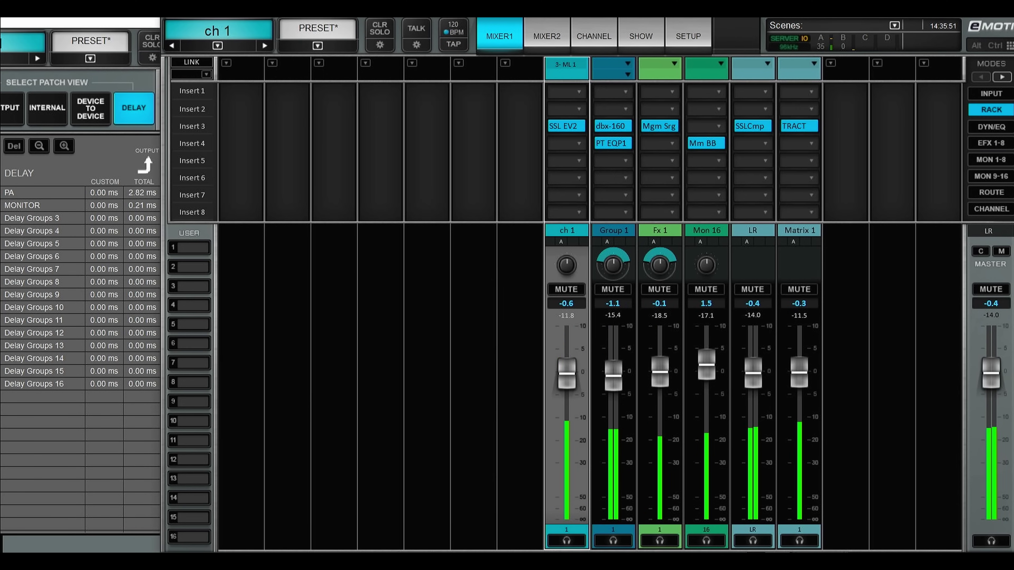
left_click(566, 127)
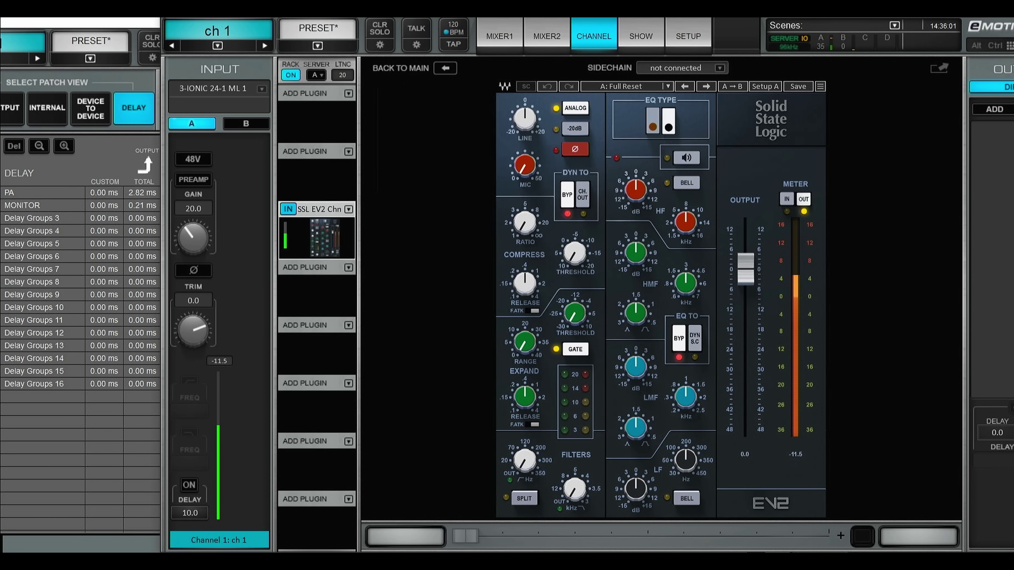
left_click(348, 210)
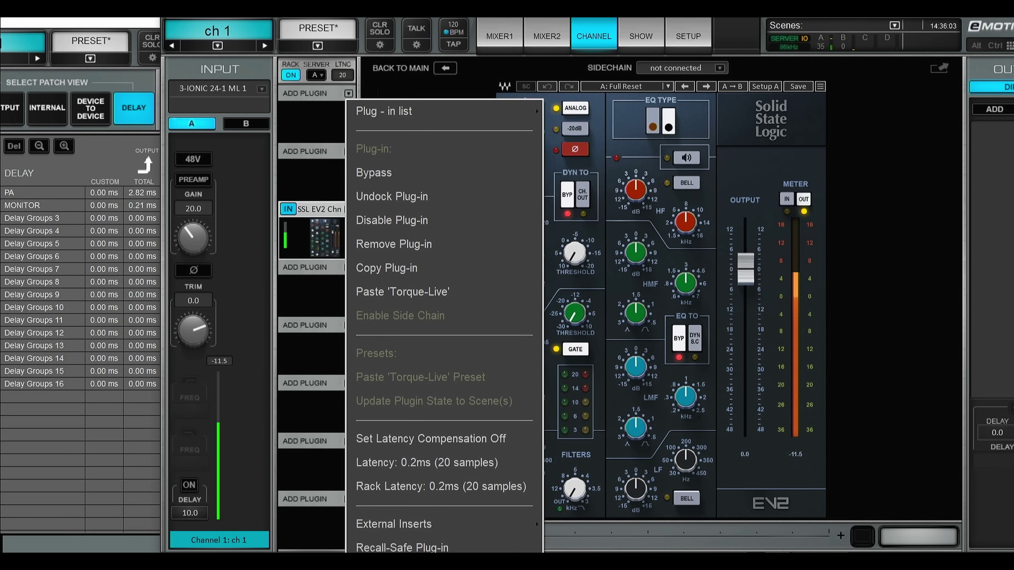
mouse_move(399, 111)
mouse_move(583, 159)
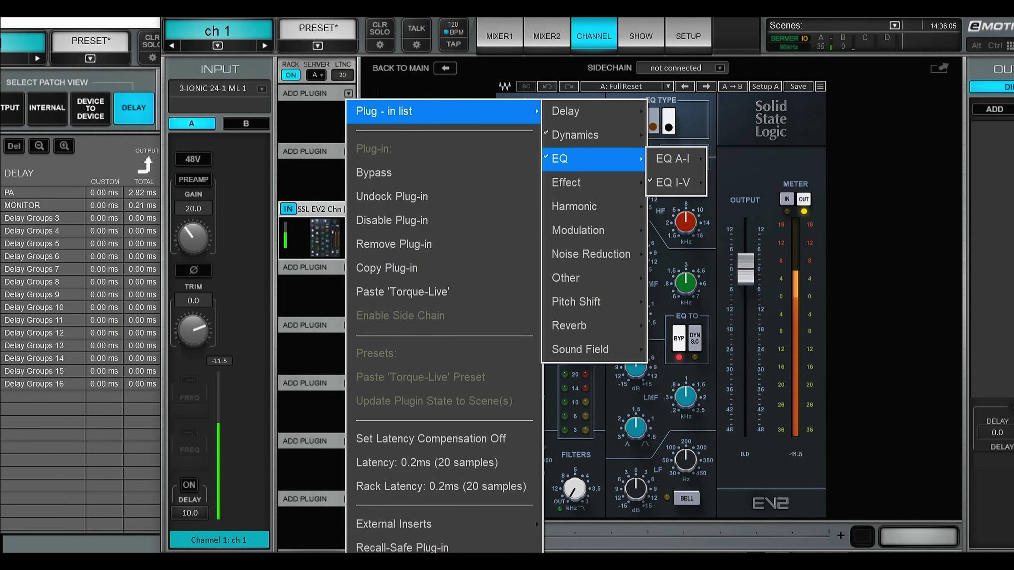
mouse_move(675, 183)
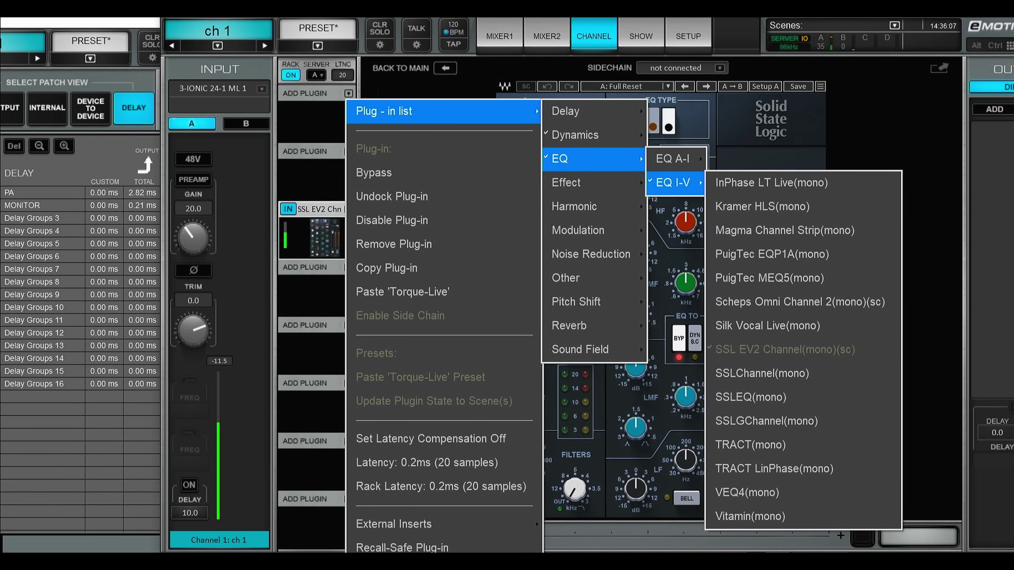
left_click(794, 302)
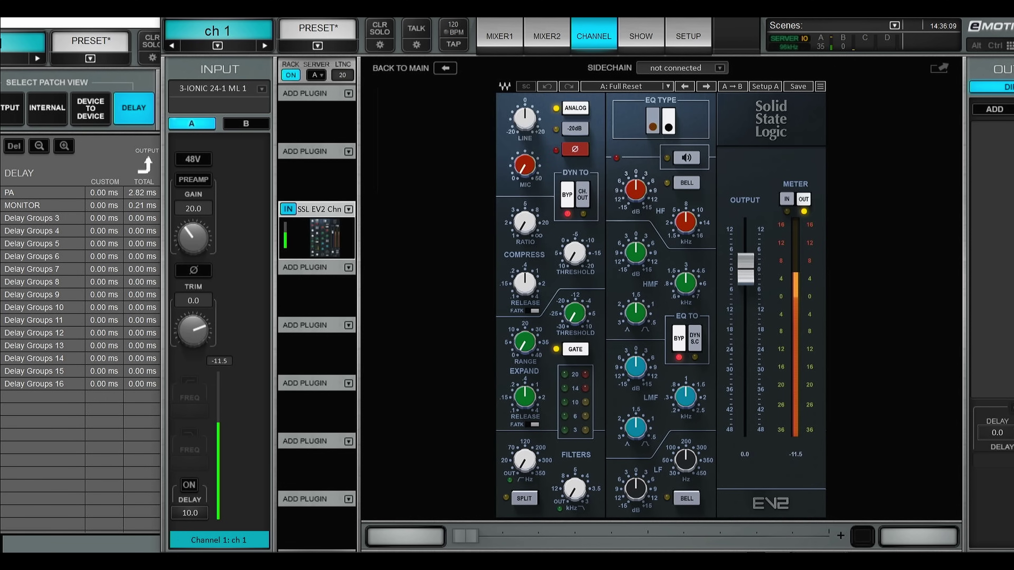